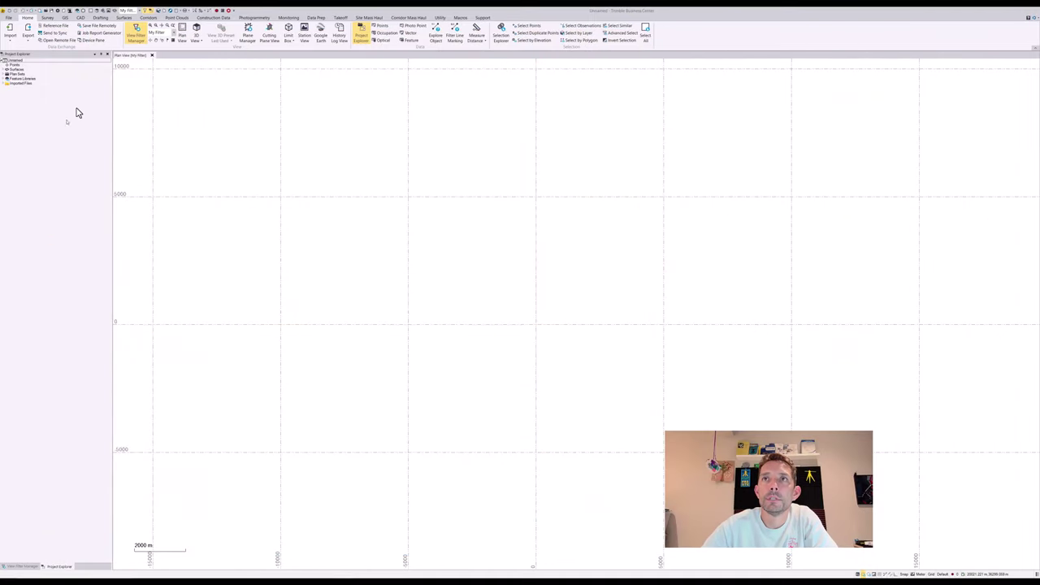
{"action": "left_click", "coordinate": [147, 17]}
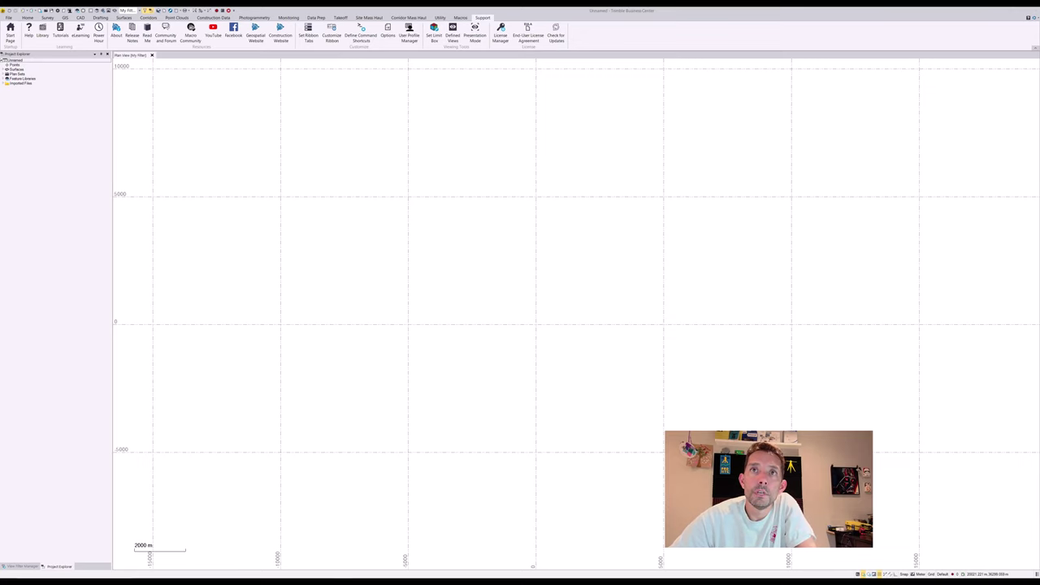
{"action": "left_click", "coordinate": [125, 17]}
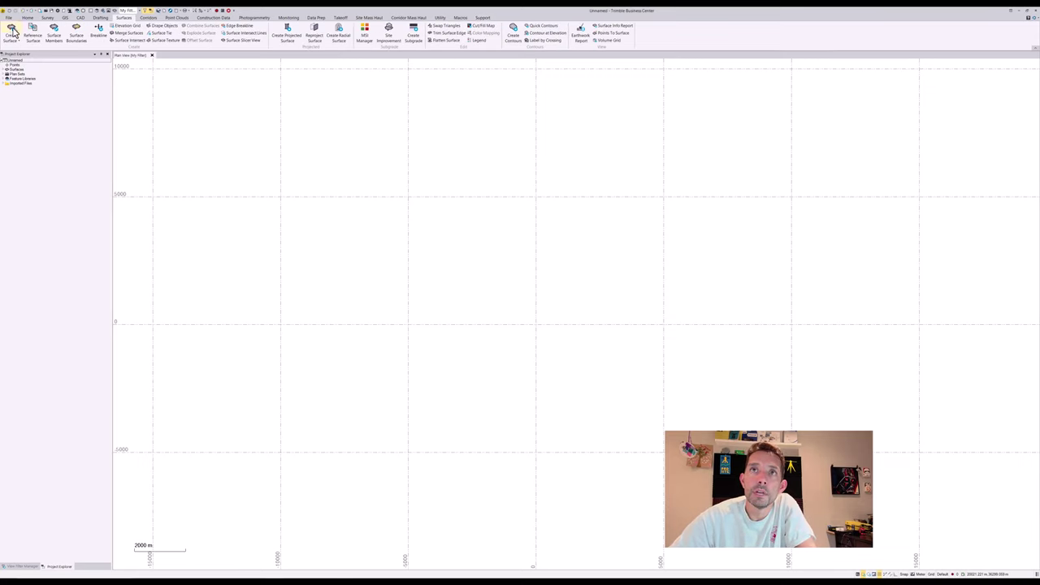
{"action": "left_click", "coordinate": [148, 18]}
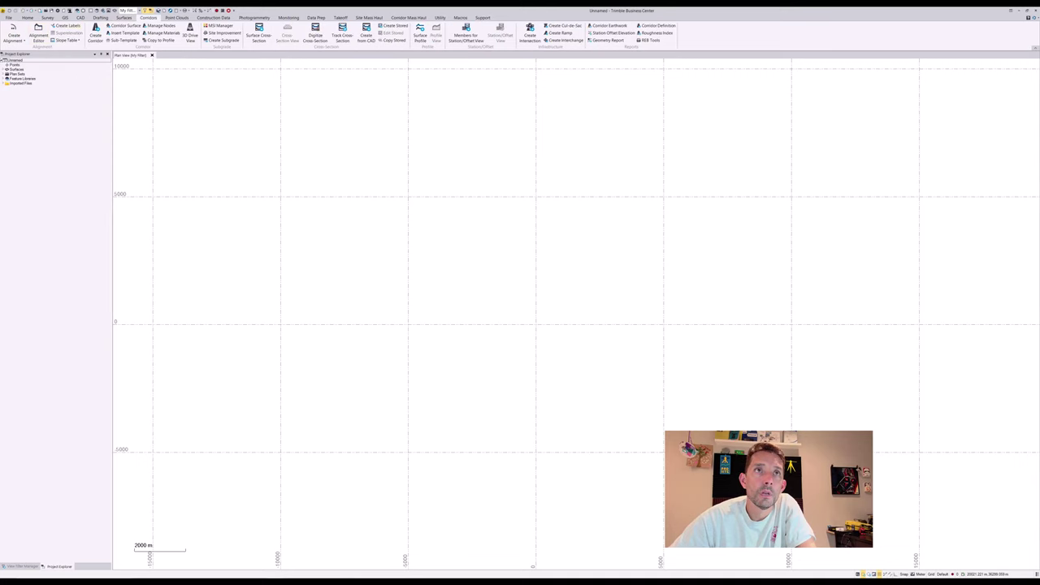
Switch to the TBC v5.70 Workflow Matrix PDF and check which editions include alignment creation and editing.
{"action": "key", "text": "alt+Tab"}
{"action": "left_click_drag", "start_coordinate": [286, 46], "coordinate": [240, 34]}
{"action": "scroll", "coordinate": [396, 196], "scroll_direction": "up", "scroll_amount": 5}
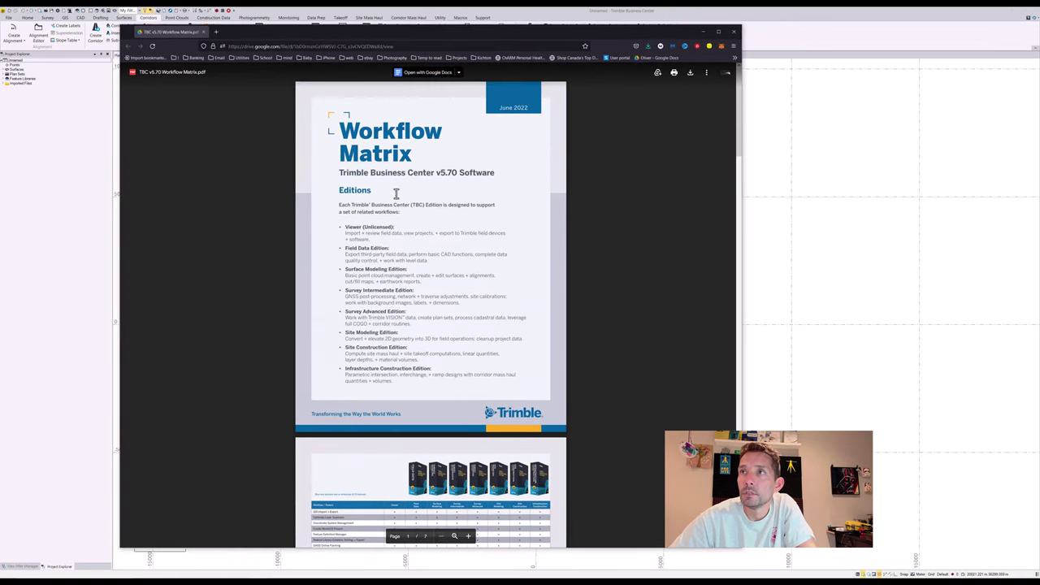
{"action": "scroll", "coordinate": [395, 195], "scroll_direction": "down", "scroll_amount": 5}
{"action": "scroll", "coordinate": [396, 195], "scroll_direction": "up", "scroll_amount": 3}
{"action": "scroll", "coordinate": [396, 195], "scroll_direction": "down", "scroll_amount": 8}
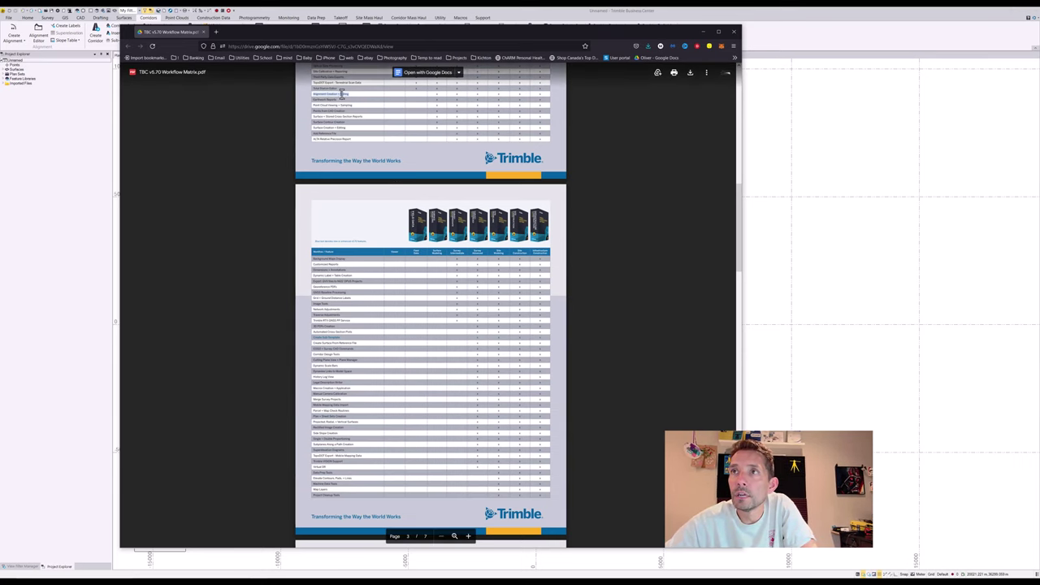
{"action": "scroll", "coordinate": [455, 196], "scroll_direction": "up", "scroll_amount": 3}
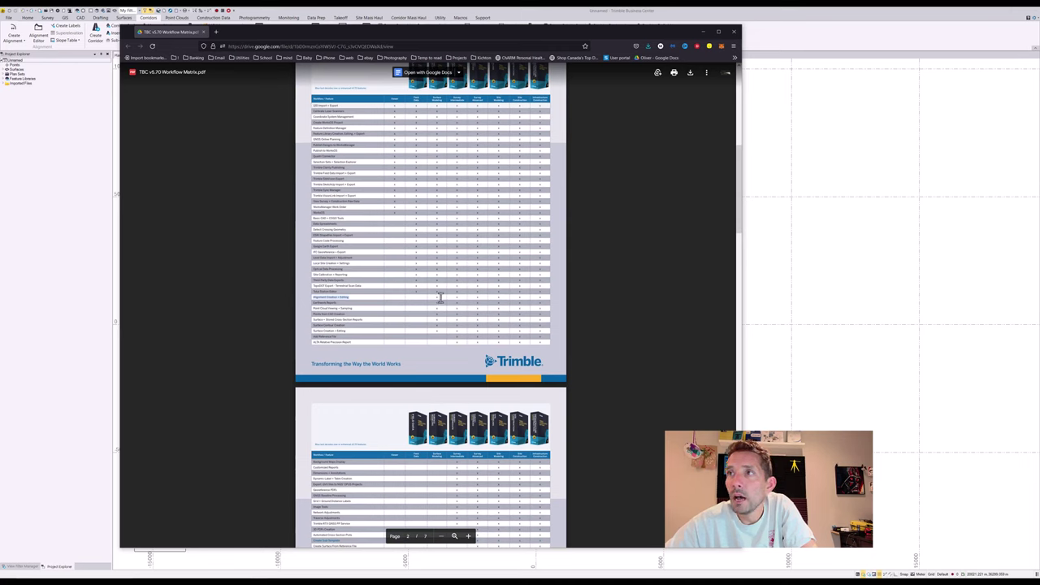
{"action": "left_click_drag", "start_coordinate": [431, 296], "coordinate": [553, 294]}
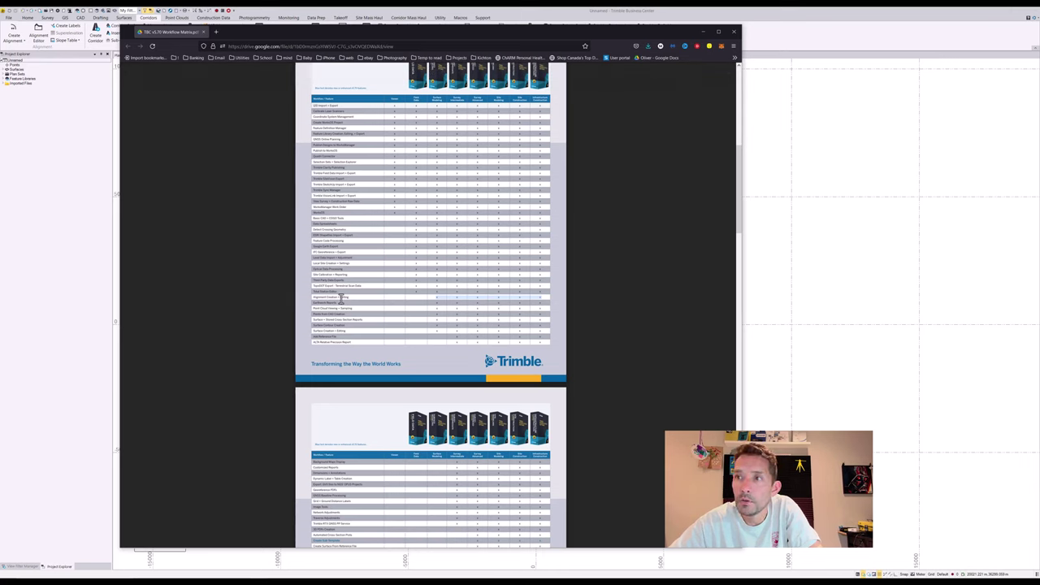
Check which editions include the corridor design tools in the workflow matrix, and move the document out of the way.
{"action": "scroll", "coordinate": [329, 285], "scroll_direction": "down", "scroll_amount": 5}
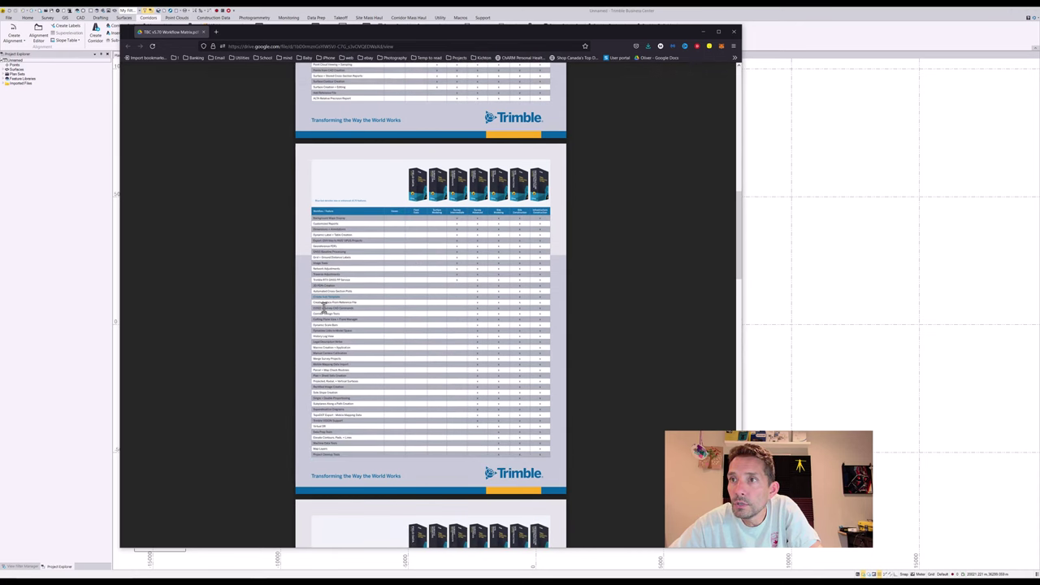
{"action": "left_click_drag", "start_coordinate": [313, 315], "coordinate": [542, 317]}
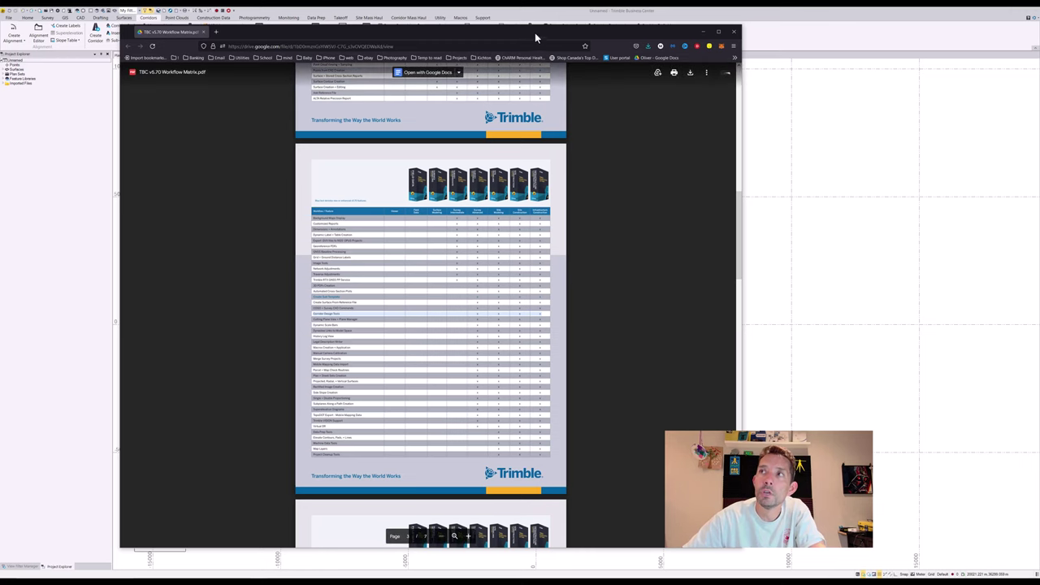
{"action": "left_click_drag", "start_coordinate": [508, 32], "coordinate": [0, 41]}
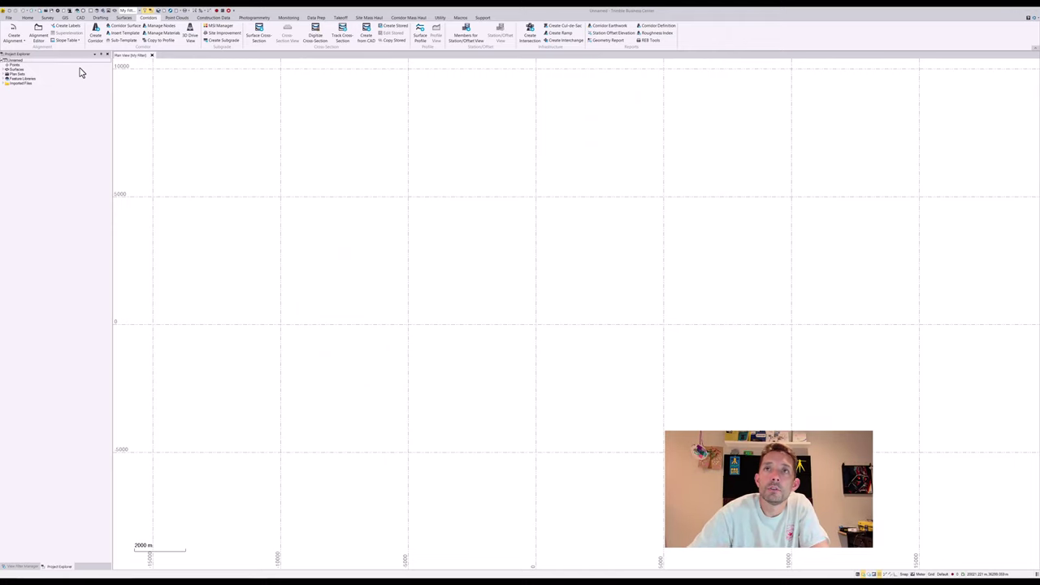
Start a new alignment named Center Line and choose to put it on a new layer.
{"action": "left_click", "coordinate": [13, 31]}
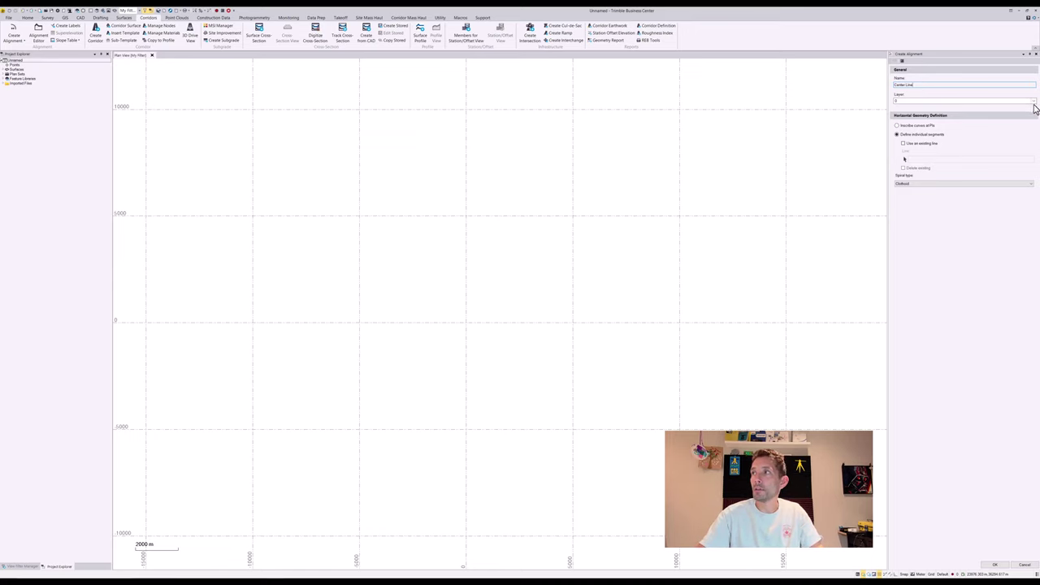
{"action": "left_click", "coordinate": [1034, 101]}
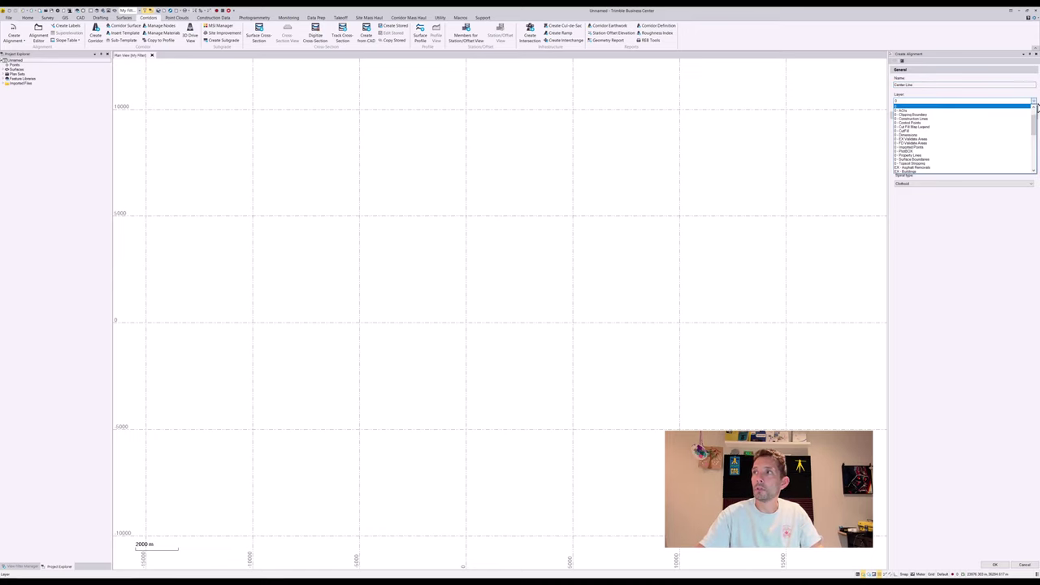
{"action": "left_click_drag", "start_coordinate": [1037, 108], "coordinate": [1034, 150]}
{"action": "left_click", "coordinate": [929, 103]}
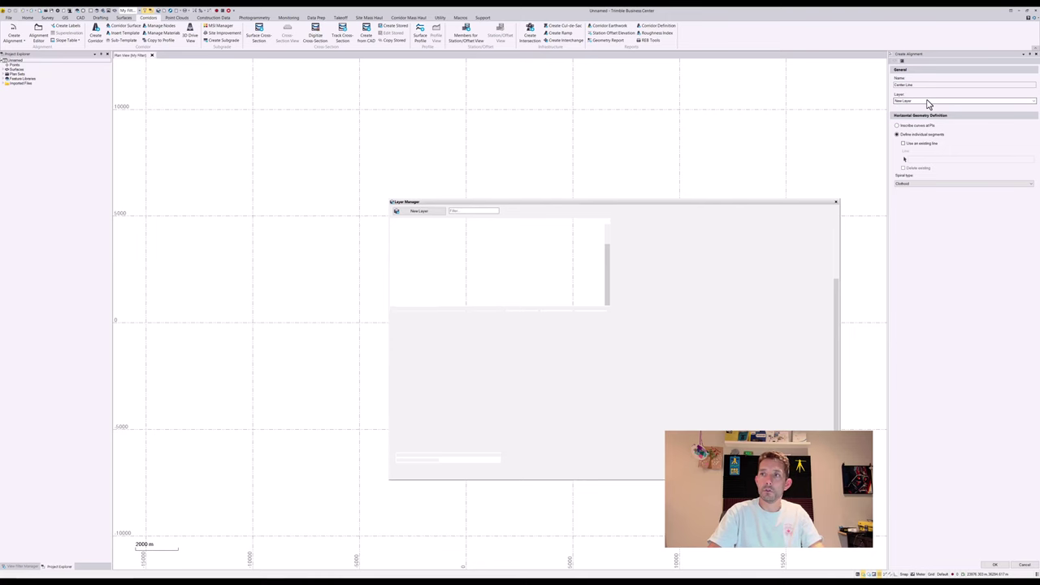
Name the new layer "FD - alingment", assign it to the Finished Design group and close the Layer Manager.
{"action": "type", "text": "FD - al"}
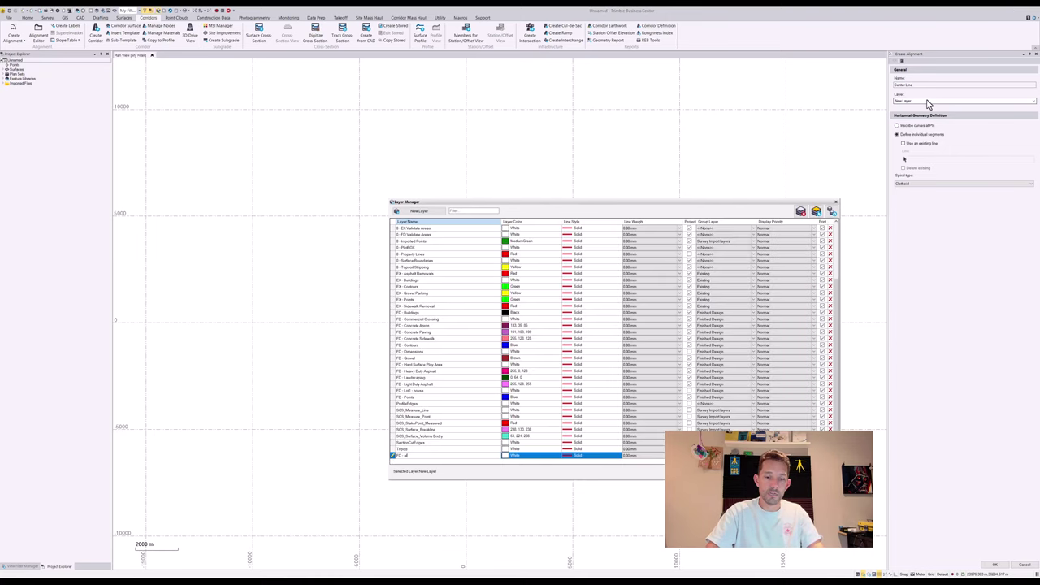
{"action": "type", "text": "ing"}
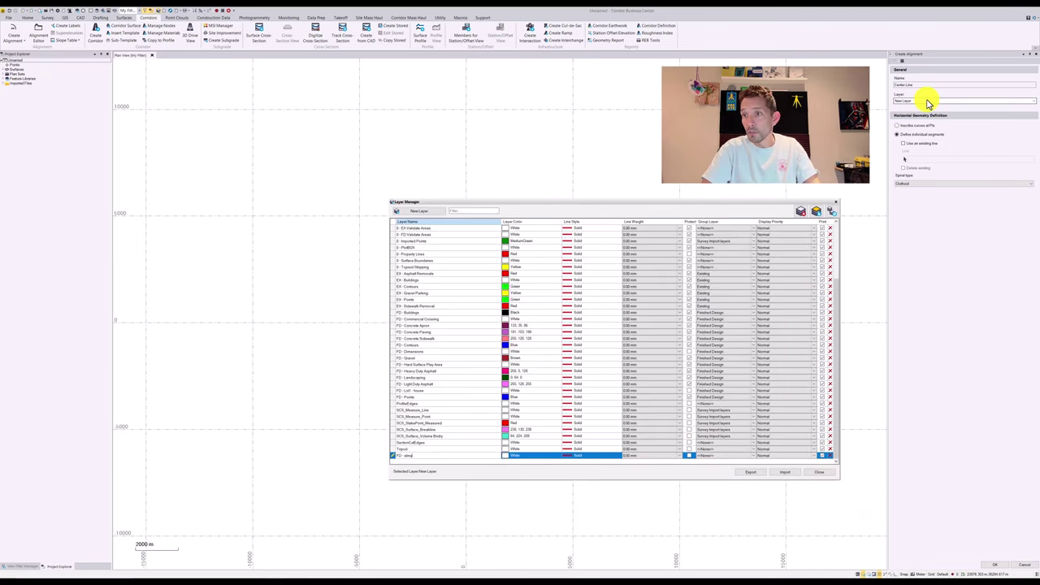
{"action": "type", "text": "gnment"}
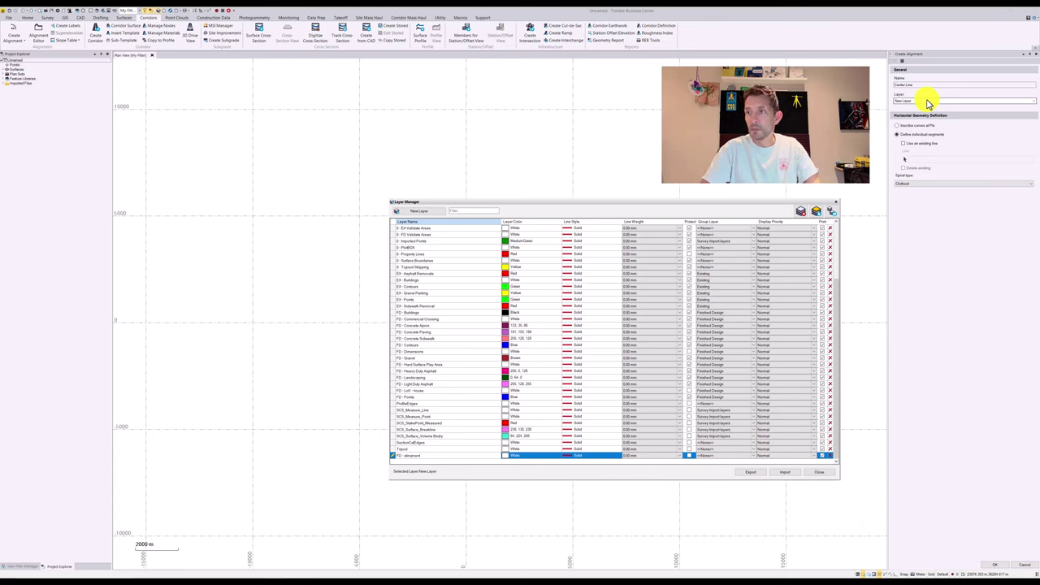
{"action": "left_click", "coordinate": [754, 457]}
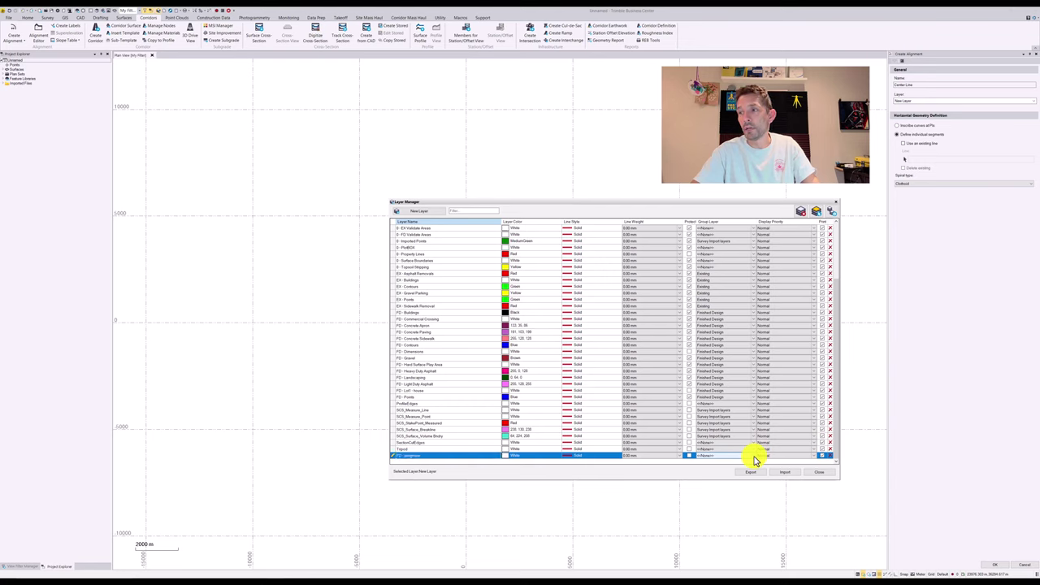
{"action": "left_click", "coordinate": [753, 459]}
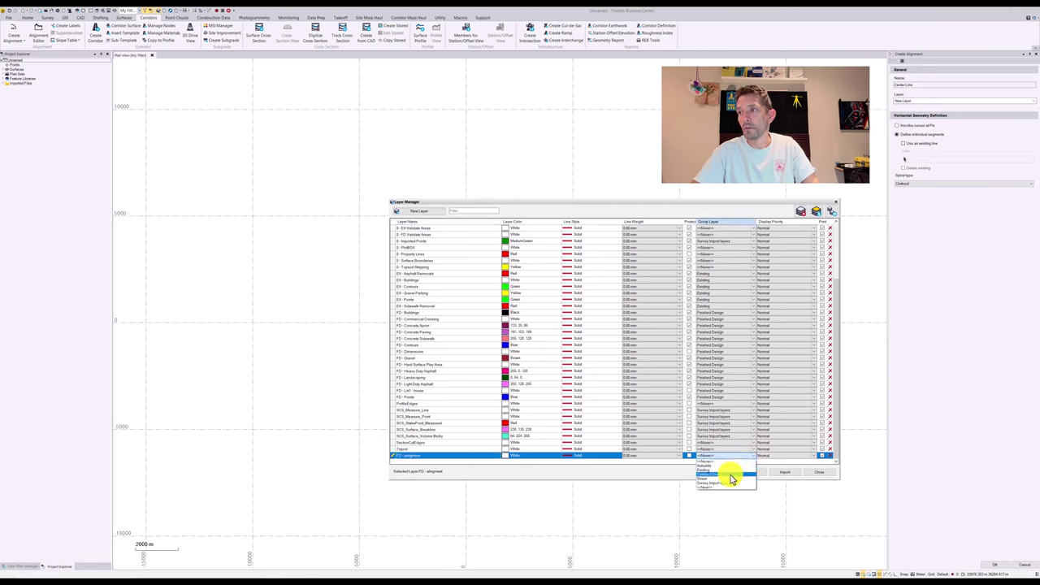
{"action": "left_click", "coordinate": [731, 475]}
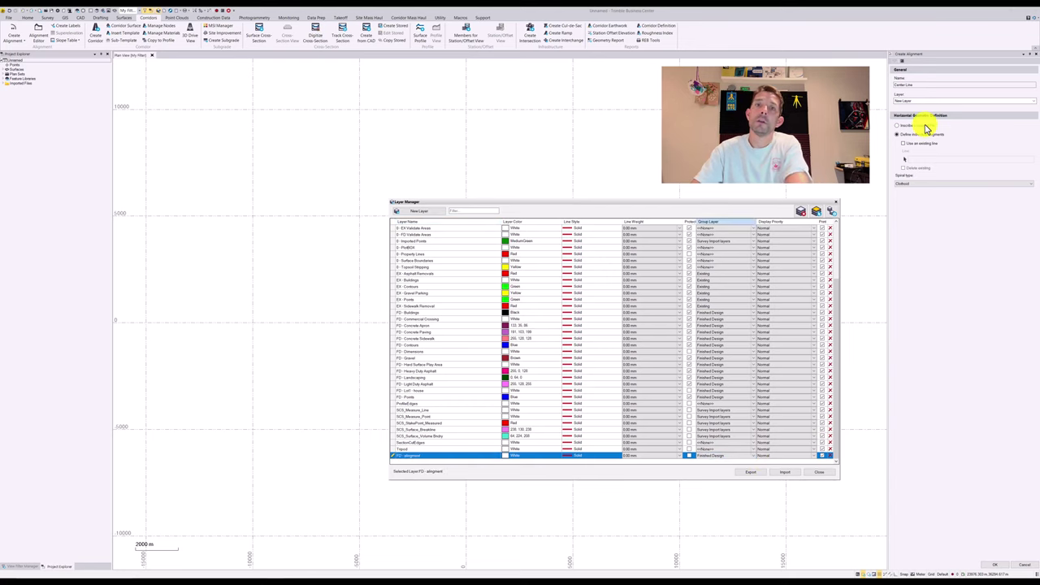
{"action": "key", "text": "Escape"}
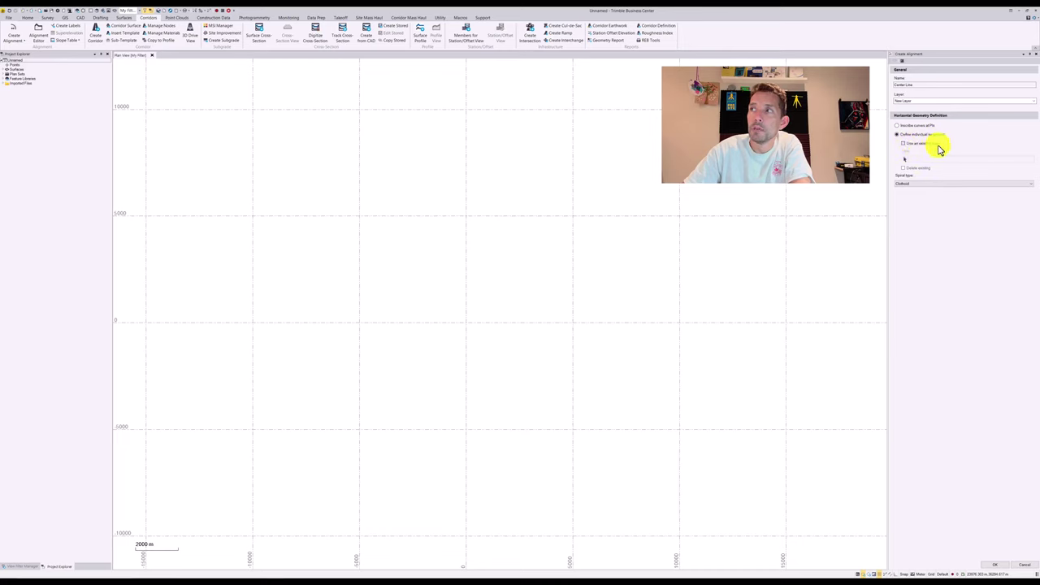
Review the available spiral types and examine the spiral type and segment data in the Alignment Geometry Report PDF.
{"action": "left_click", "coordinate": [925, 184]}
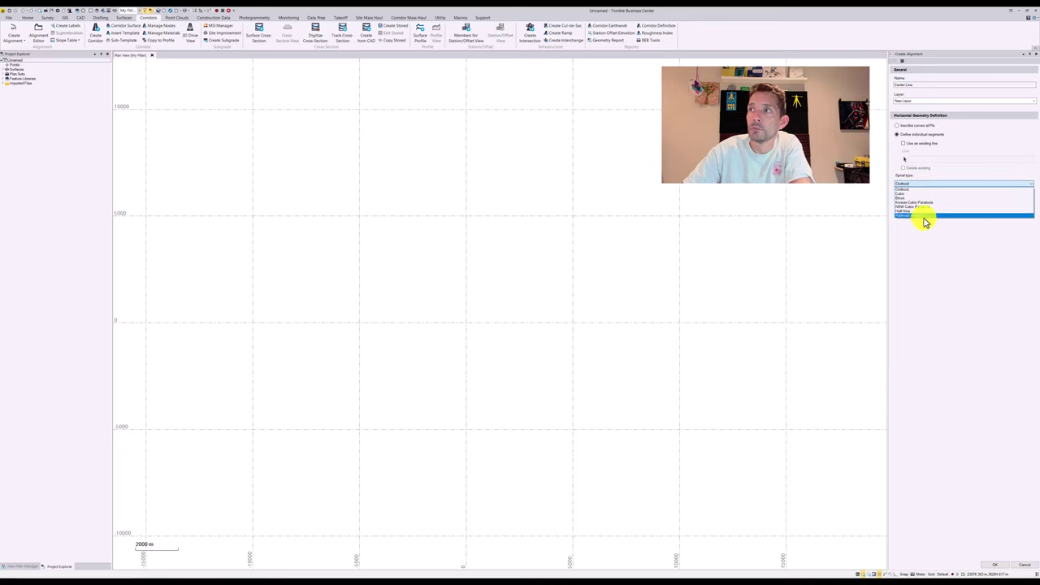
{"action": "left_click", "coordinate": [955, 132]}
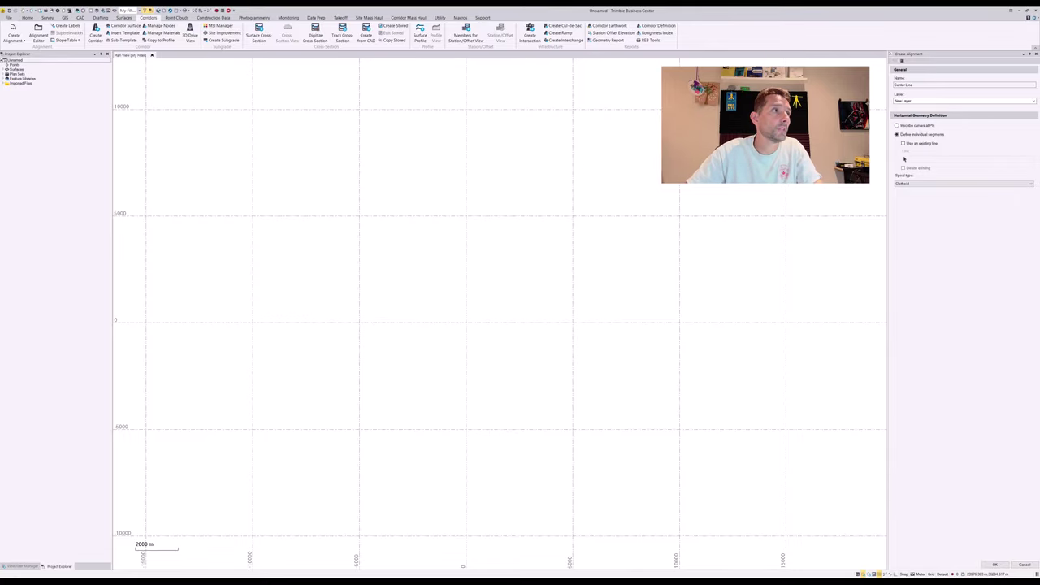
{"action": "left_click_drag", "start_coordinate": [0, 110], "coordinate": [421, 16]}
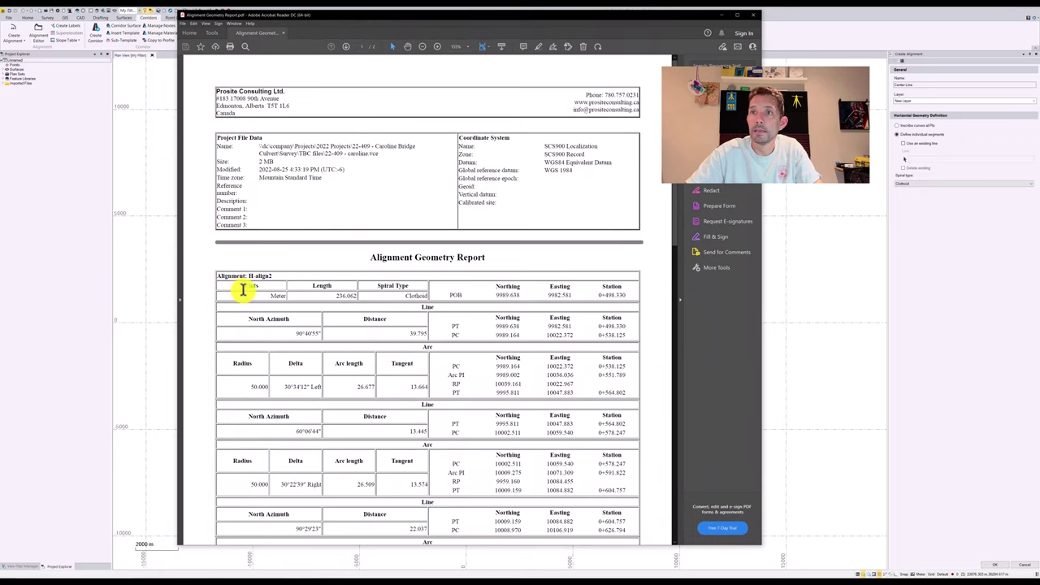
{"action": "scroll", "coordinate": [320, 283], "scroll_direction": "down", "scroll_amount": 1}
{"action": "scroll", "coordinate": [320, 284], "scroll_direction": "down", "scroll_amount": 3}
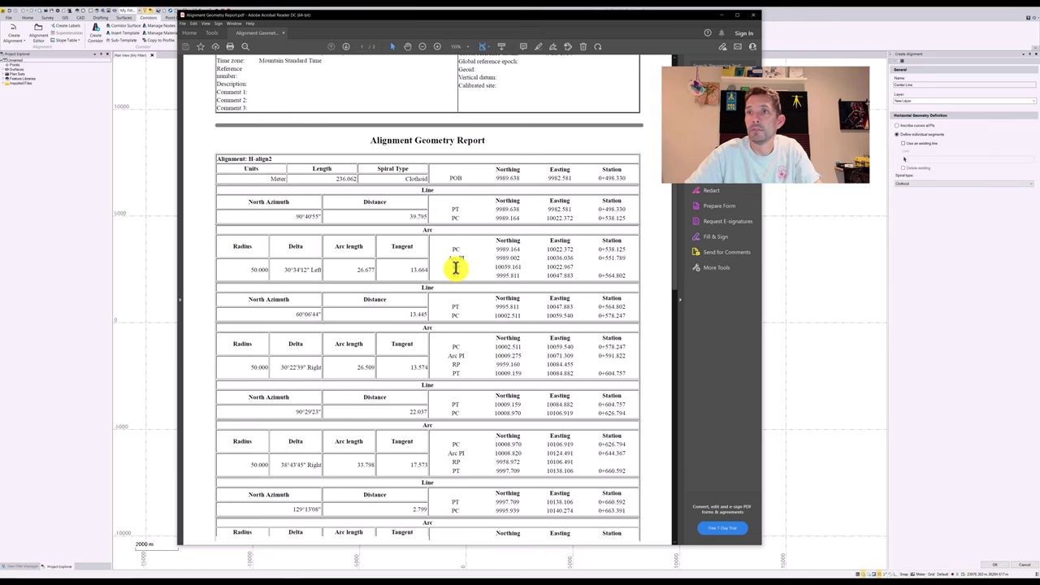
{"action": "left_click_drag", "start_coordinate": [603, 15], "coordinate": [2, 135]}
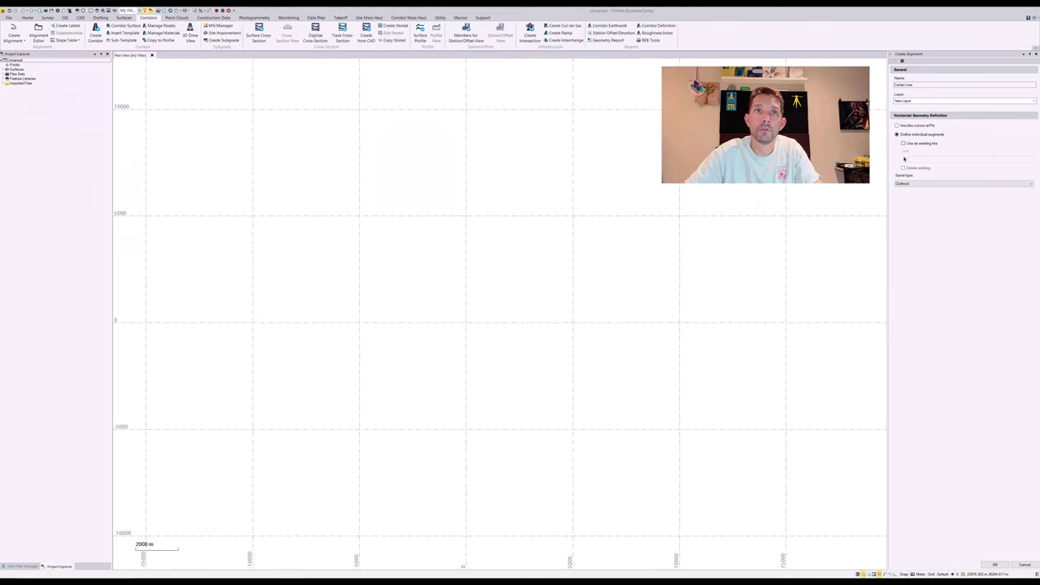
Create the Center Line alignment and set its starting point to station 0+498.330, northing 9989.638 and easting 9982.581.
{"action": "left_click", "coordinate": [993, 565]}
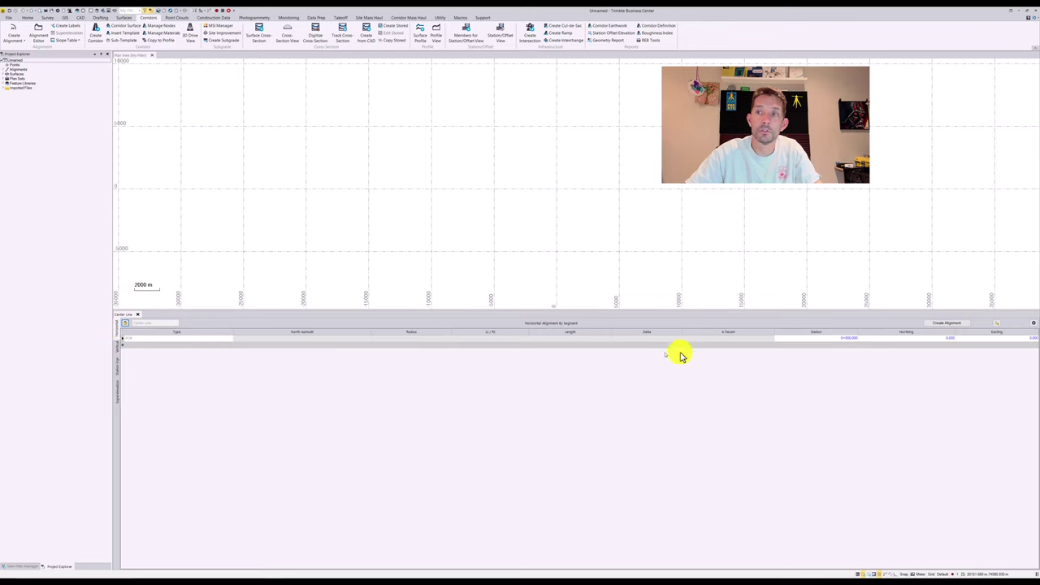
{"action": "left_click", "coordinate": [829, 338]}
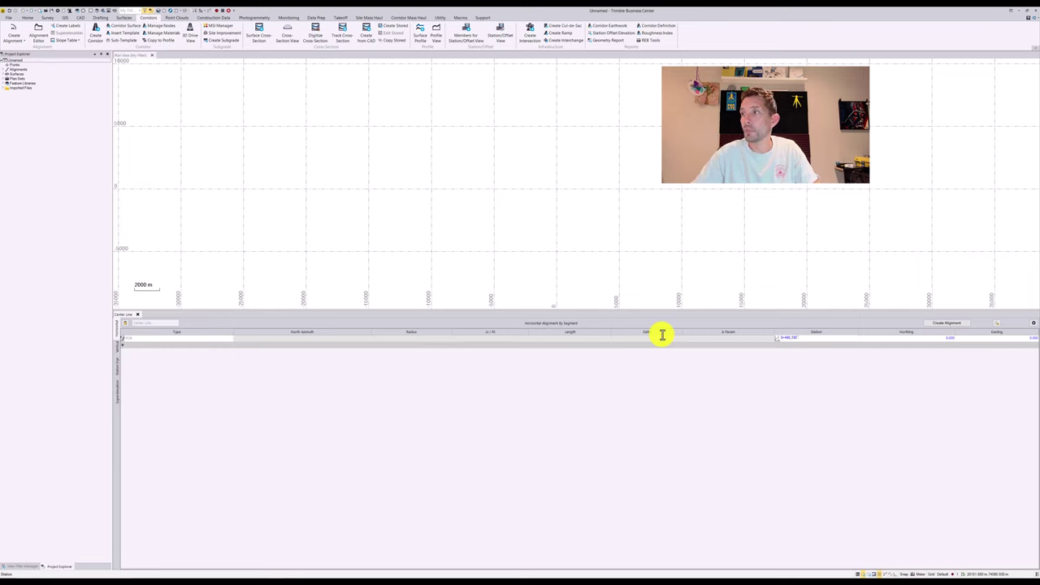
{"action": "key", "text": "Tab"}
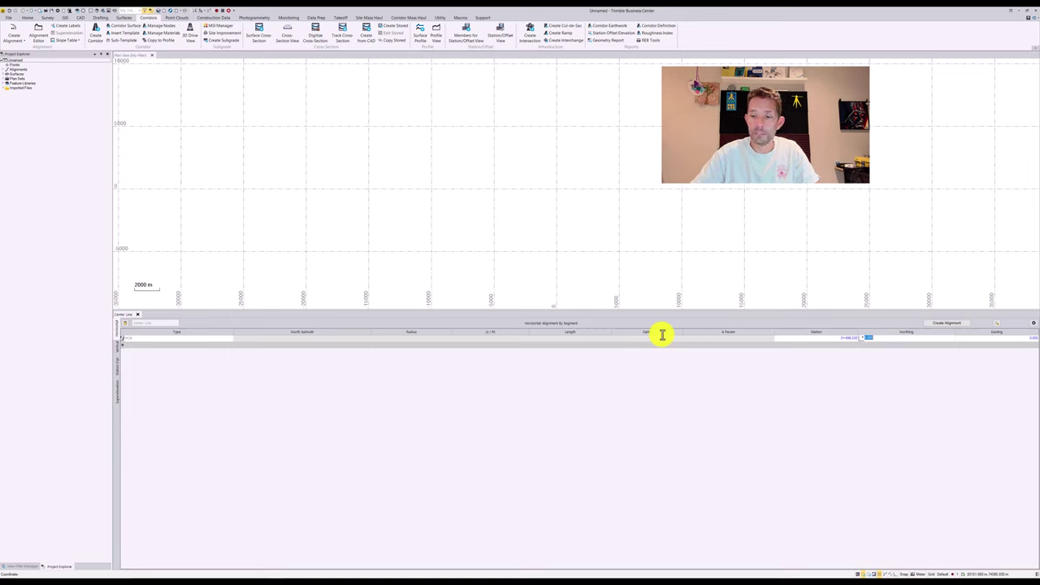
{"action": "type", "text": "99"}
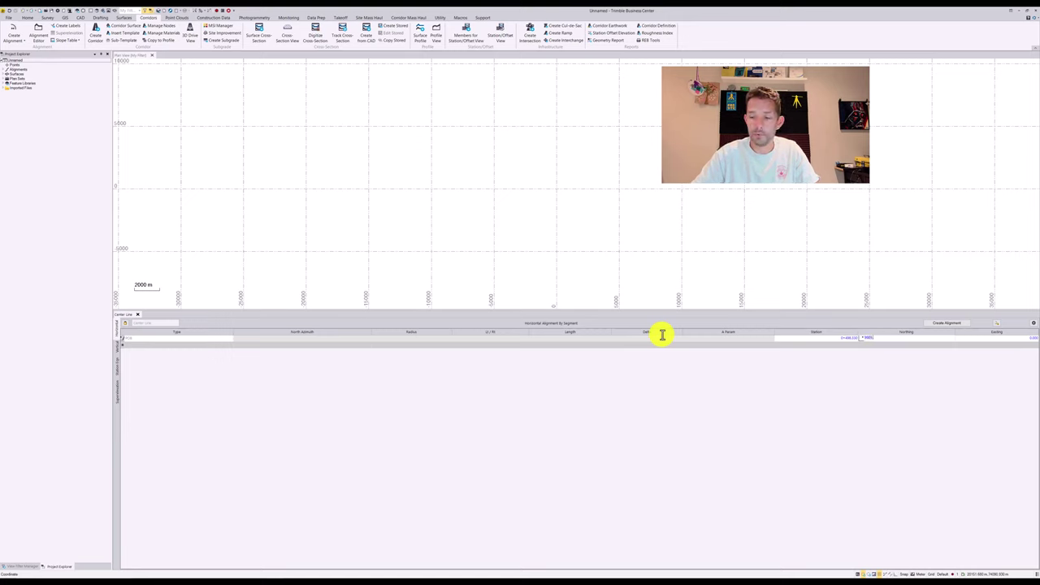
{"action": "key", "text": "Tab"}
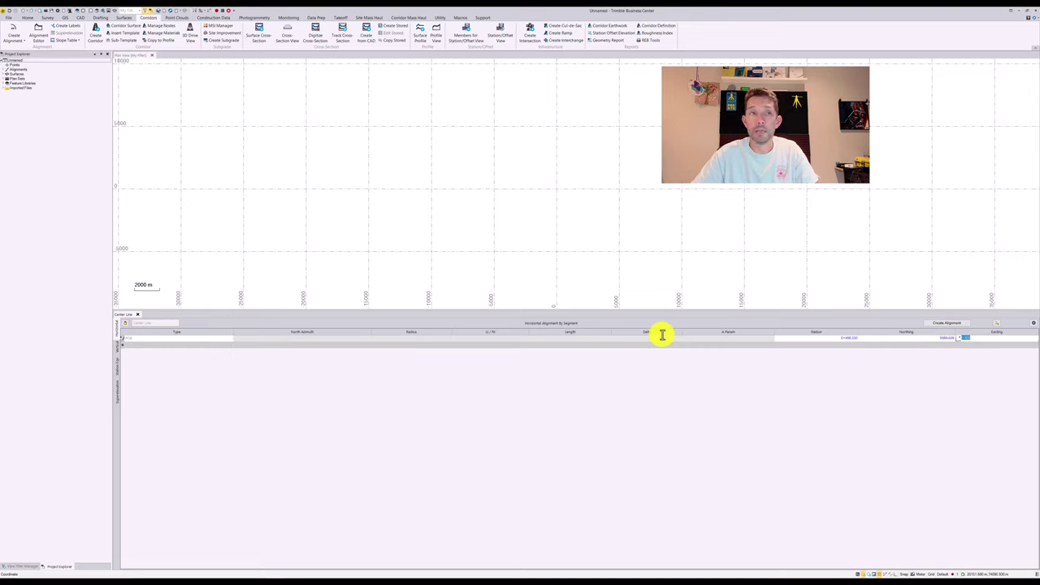
{"action": "type", "text": "9"}
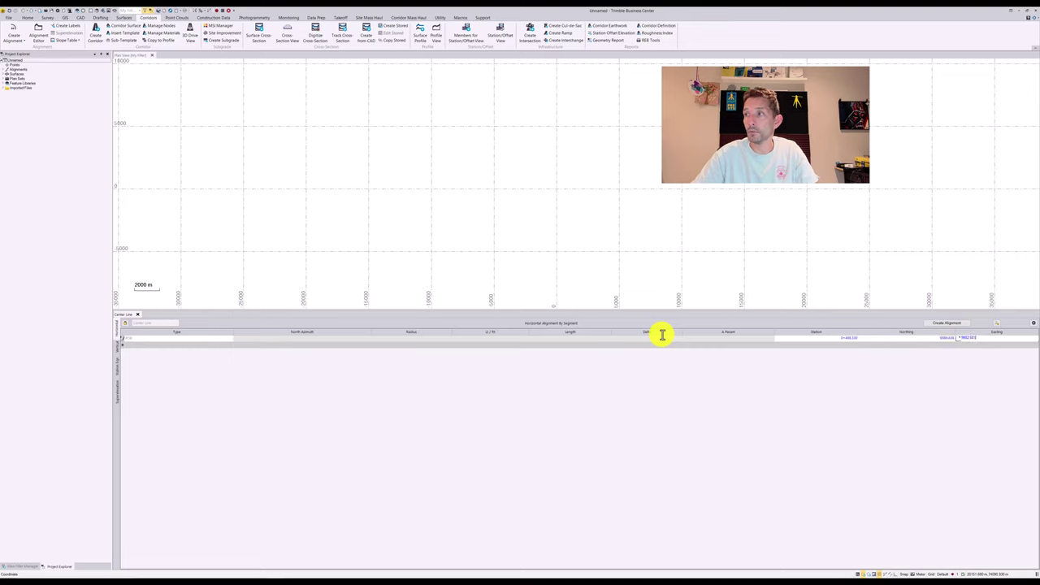
{"action": "key", "text": "Return"}
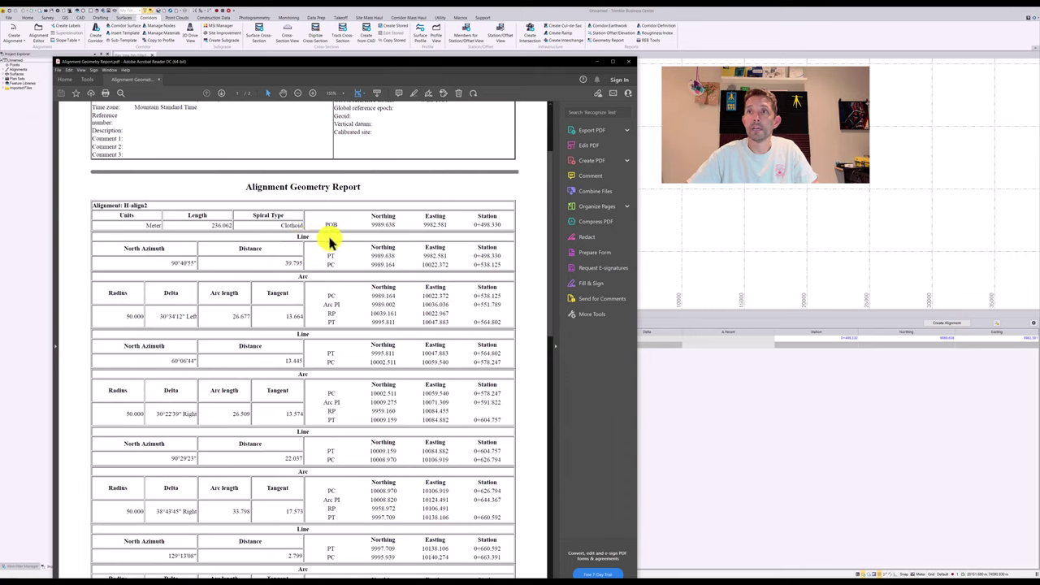
Look up the first line's PT and PC coordinates, azimuth and distance in the Alignment Geometry Report.
{"action": "left_click_drag", "start_coordinate": [372, 256], "coordinate": [447, 255]}
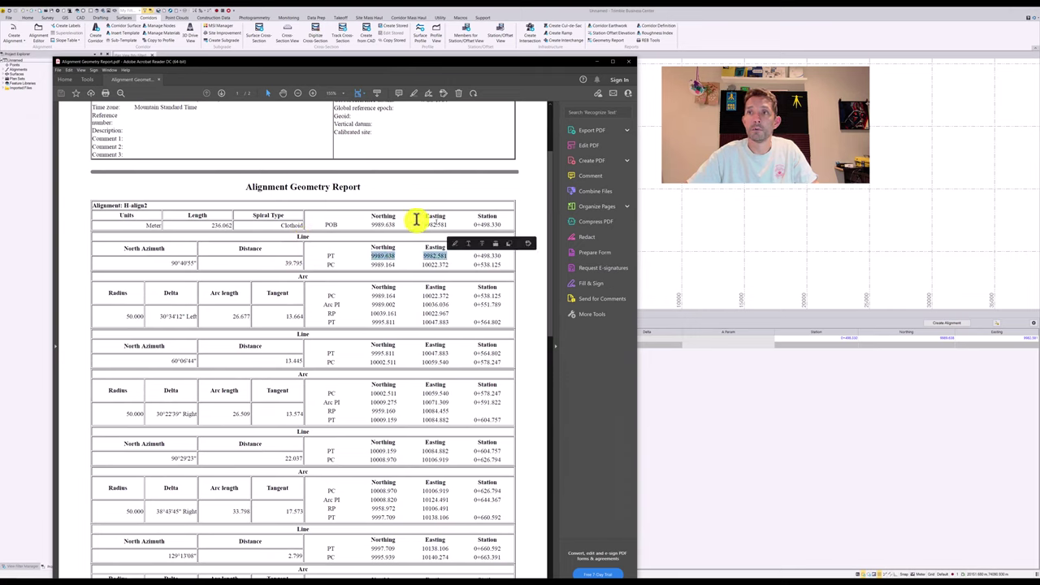
{"action": "left_click_drag", "start_coordinate": [370, 265], "coordinate": [456, 266]}
{"action": "left_click_drag", "start_coordinate": [260, 263], "coordinate": [303, 262]}
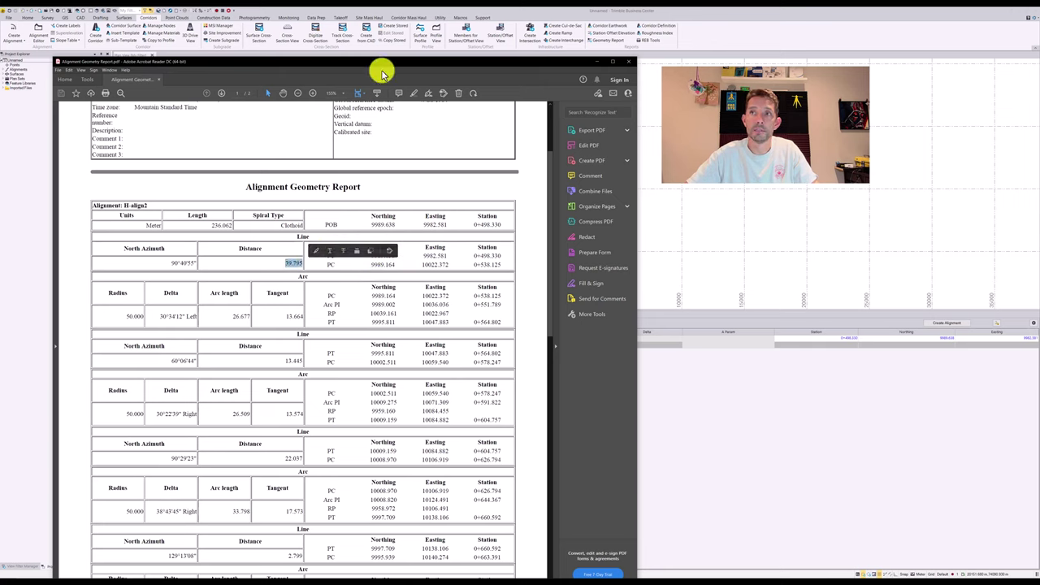
{"action": "left_click_drag", "start_coordinate": [167, 263], "coordinate": [304, 262]}
{"action": "left_click_drag", "start_coordinate": [344, 64], "coordinate": [0, 77]}
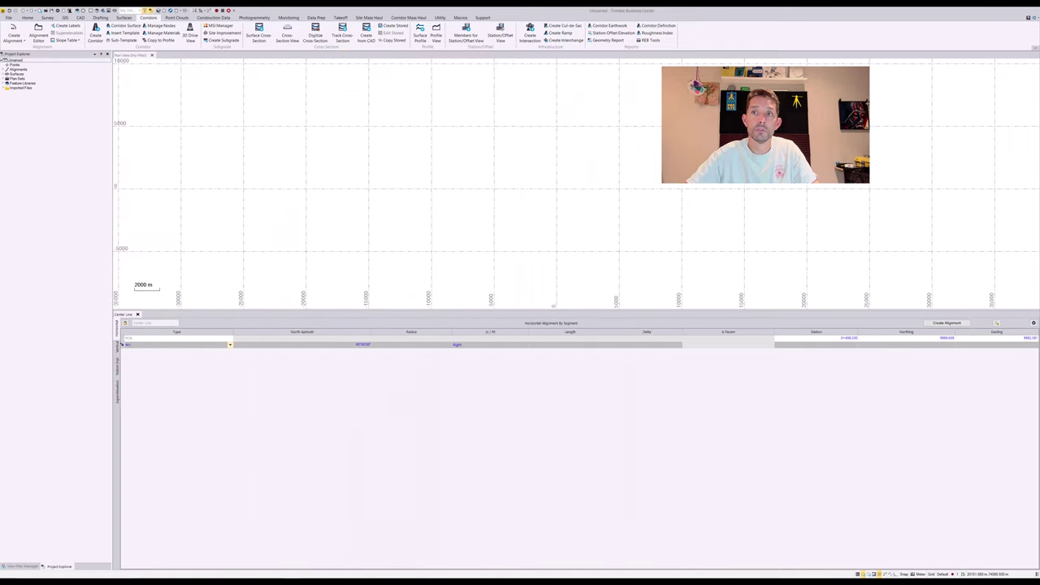
Define the first segment as a line with a north azimuth of 90°40'55" and a length of 39.795 m.
{"action": "left_click", "coordinate": [353, 344]}
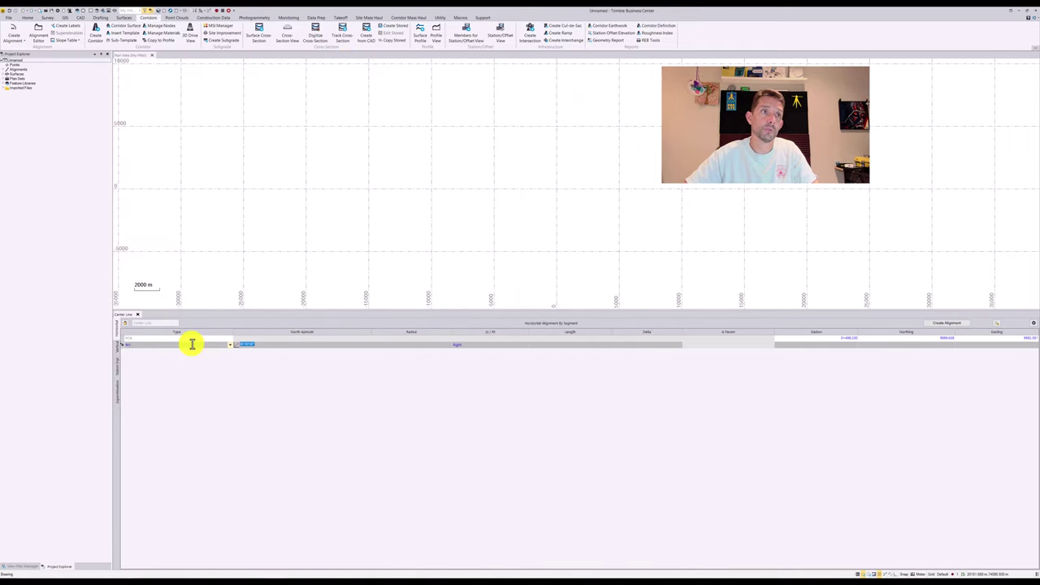
{"action": "type", "text": "90°40'55\""}
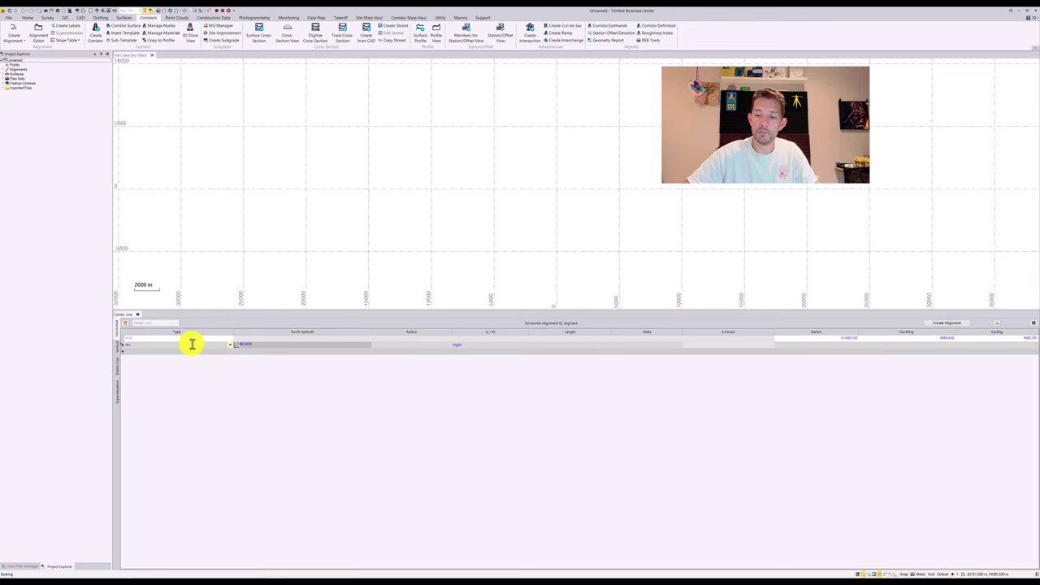
{"action": "key", "text": "Return"}
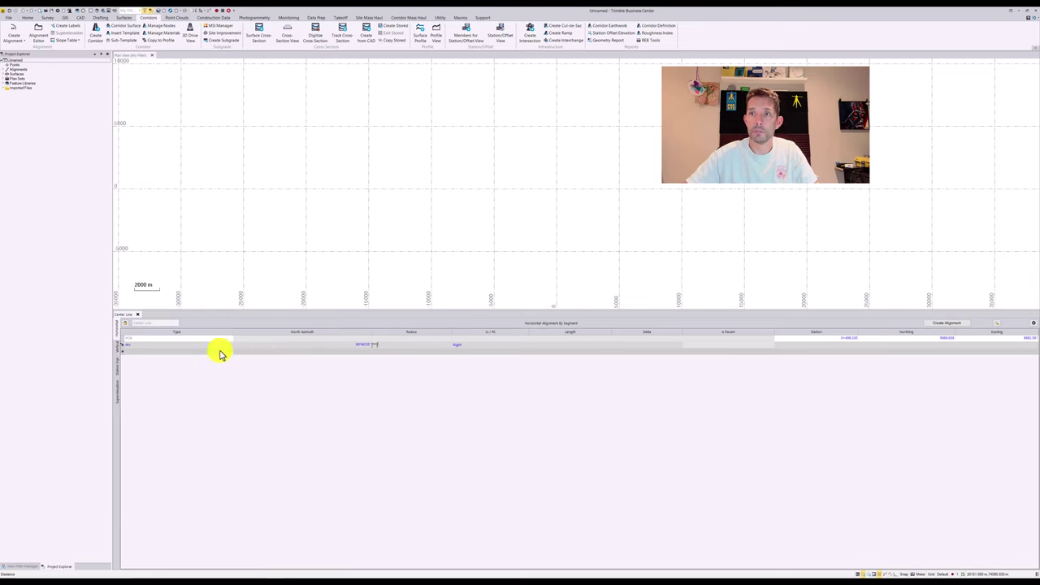
{"action": "left_click", "coordinate": [231, 344]}
{"action": "left_click", "coordinate": [215, 352]}
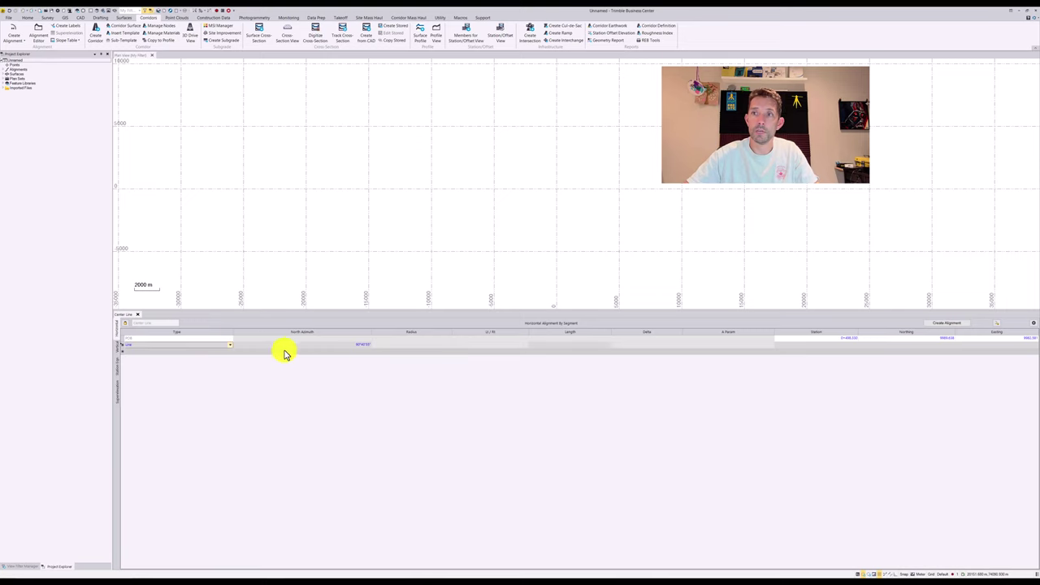
{"action": "left_click", "coordinate": [585, 344]}
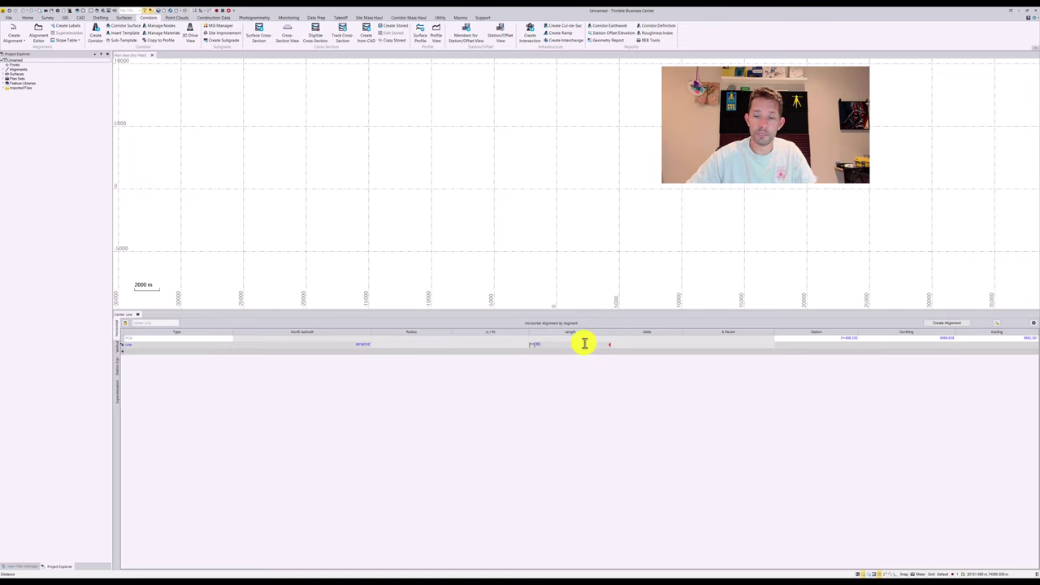
{"action": "key", "text": "Return"}
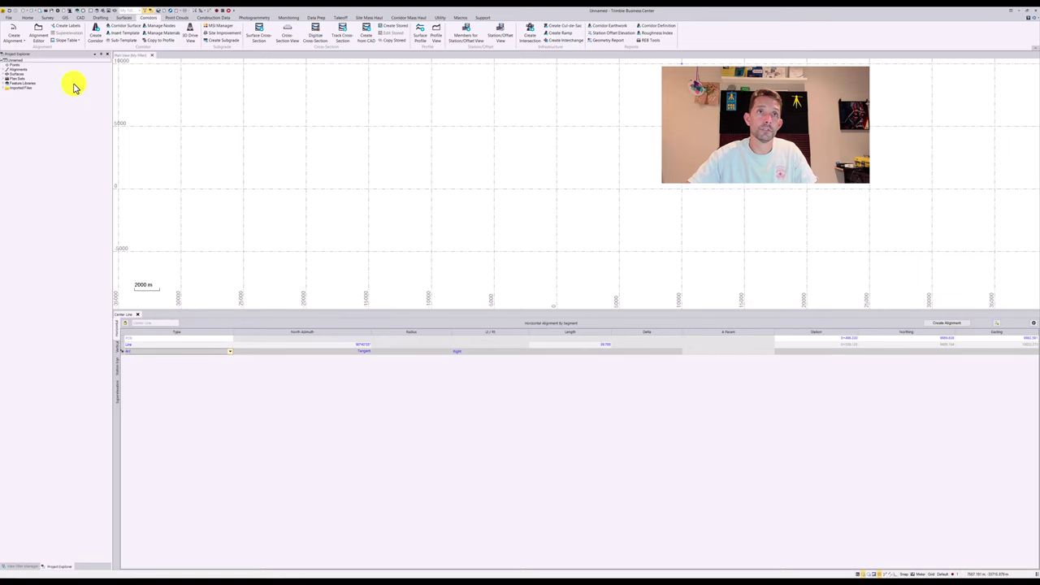
Compare the first line's end station, northing and easting with its PC values in the Alignment Geometry Report.
{"action": "left_click_drag", "start_coordinate": [0, 65], "coordinate": [342, 56]}
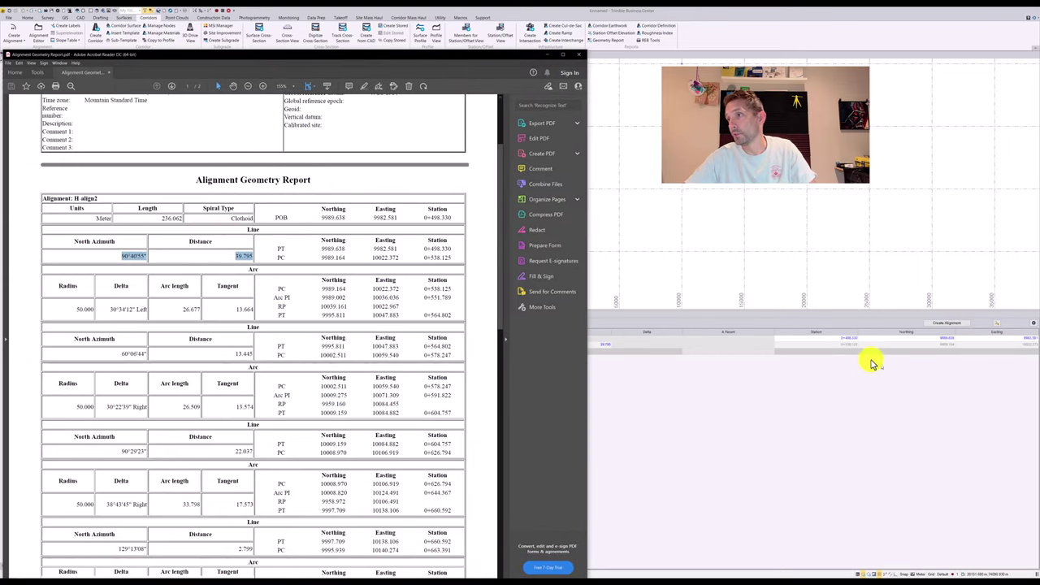
{"action": "left_click_drag", "start_coordinate": [420, 258], "coordinate": [455, 257]}
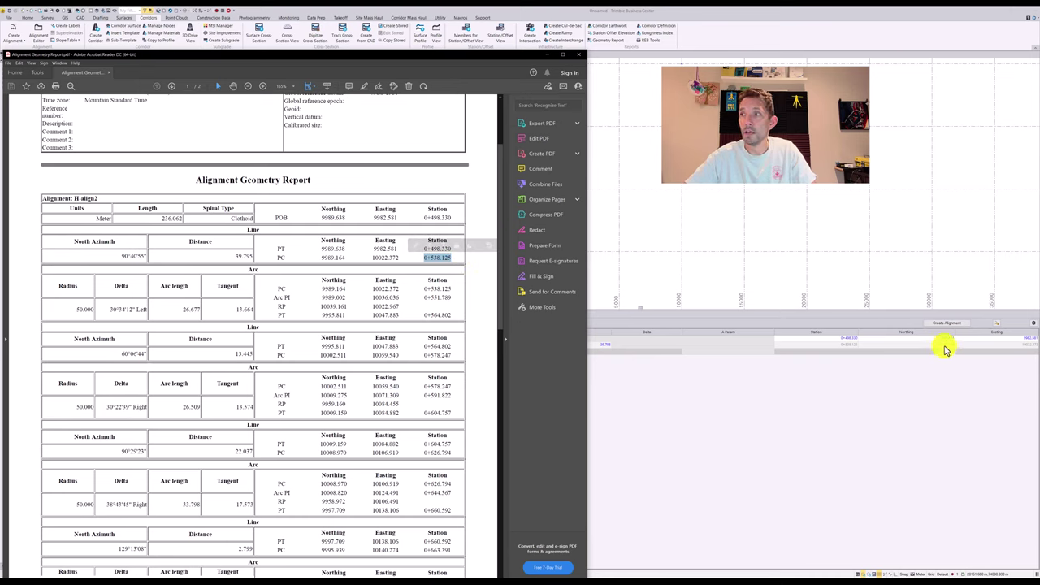
{"action": "left_click_drag", "start_coordinate": [321, 258], "coordinate": [416, 256]}
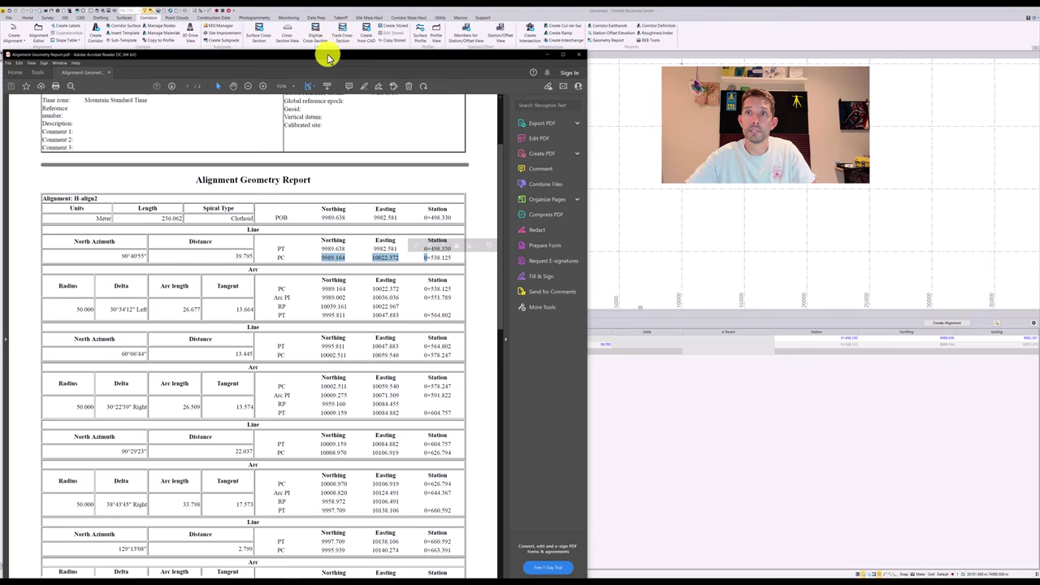
{"action": "left_click_drag", "start_coordinate": [328, 54], "coordinate": [0, 57]}
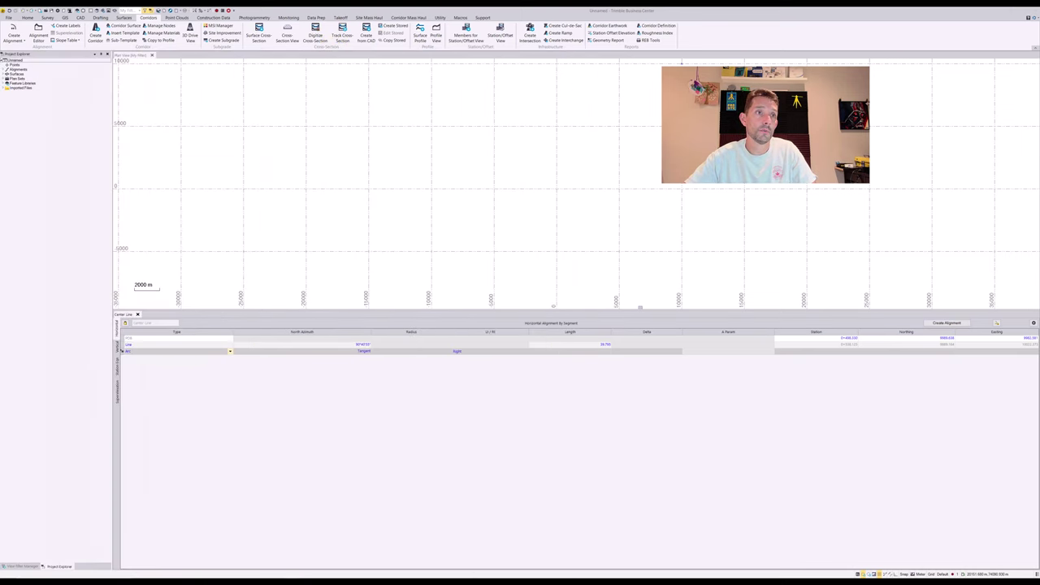
Define an arc after the first line with a tangent azimuth and a 50 m radius.
{"action": "left_click", "coordinate": [325, 351]}
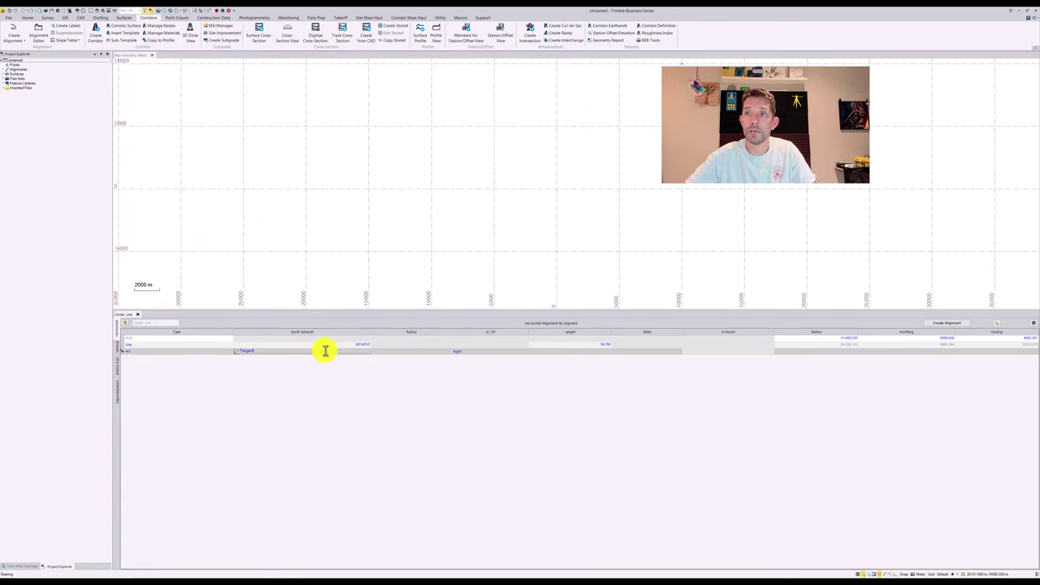
{"action": "key", "text": "Tab"}
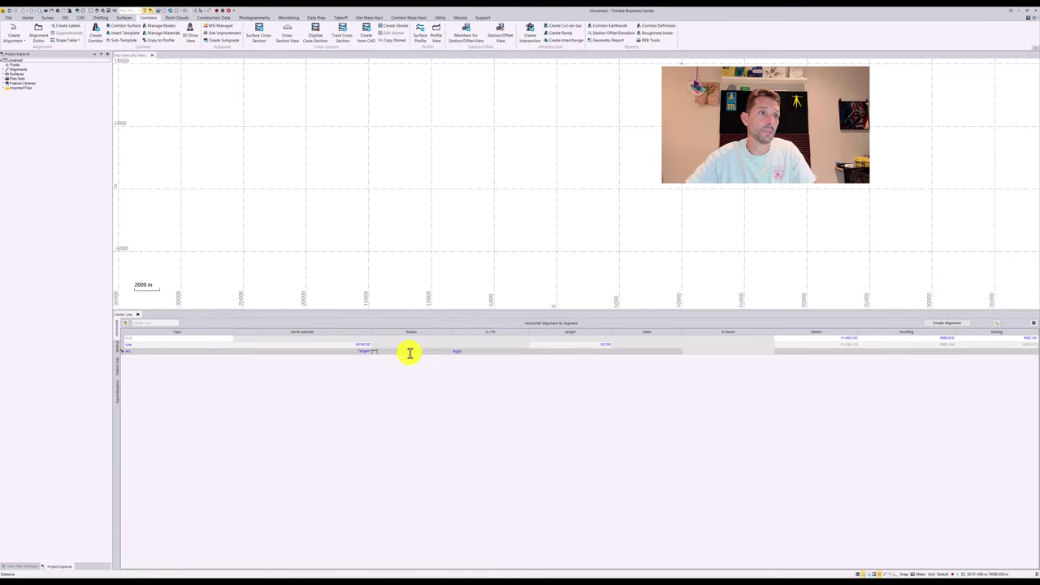
{"action": "type", "text": "50"}
{"action": "key", "text": "Tab"}
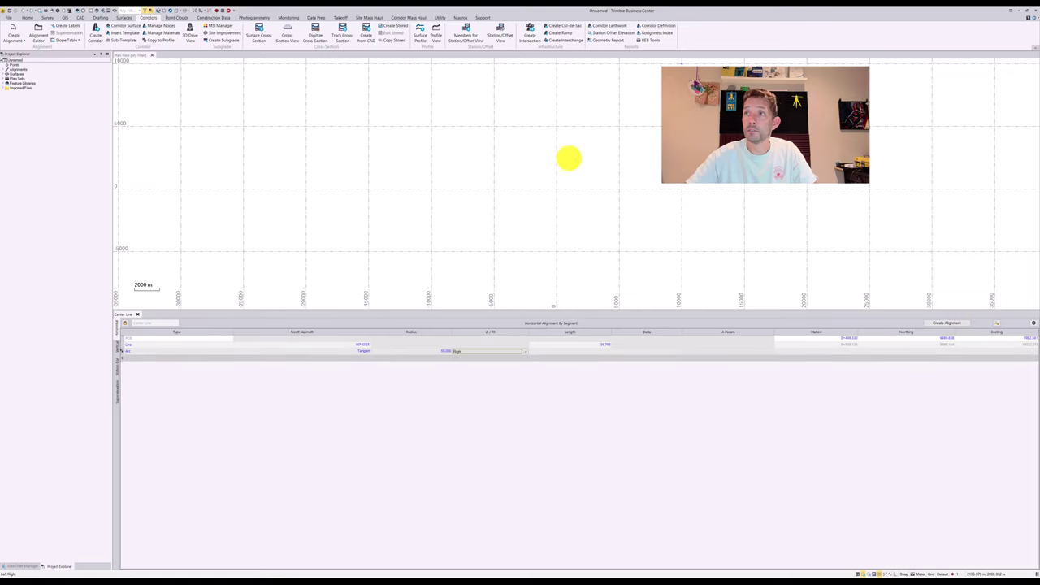
Keep the arc's direction as Right and set its length to 26.677 m.
{"action": "middle_click", "coordinate": [562, 149]}
{"action": "middle_click", "coordinate": [562, 149]}
{"action": "scroll", "coordinate": [553, 195], "scroll_direction": "down", "scroll_amount": 5}
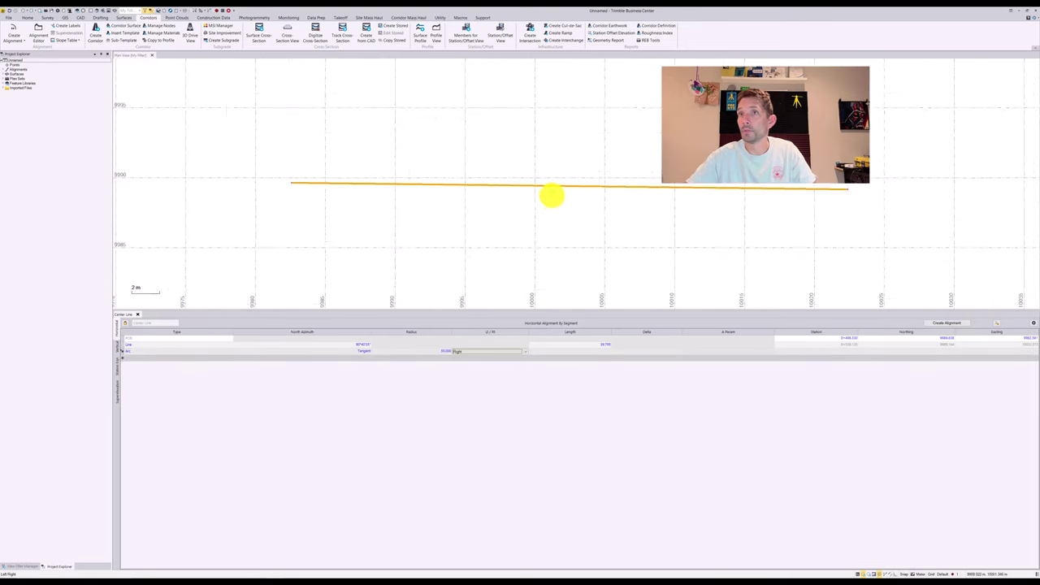
{"action": "middle_click_drag", "start_coordinate": [533, 211], "coordinate": [541, 151]}
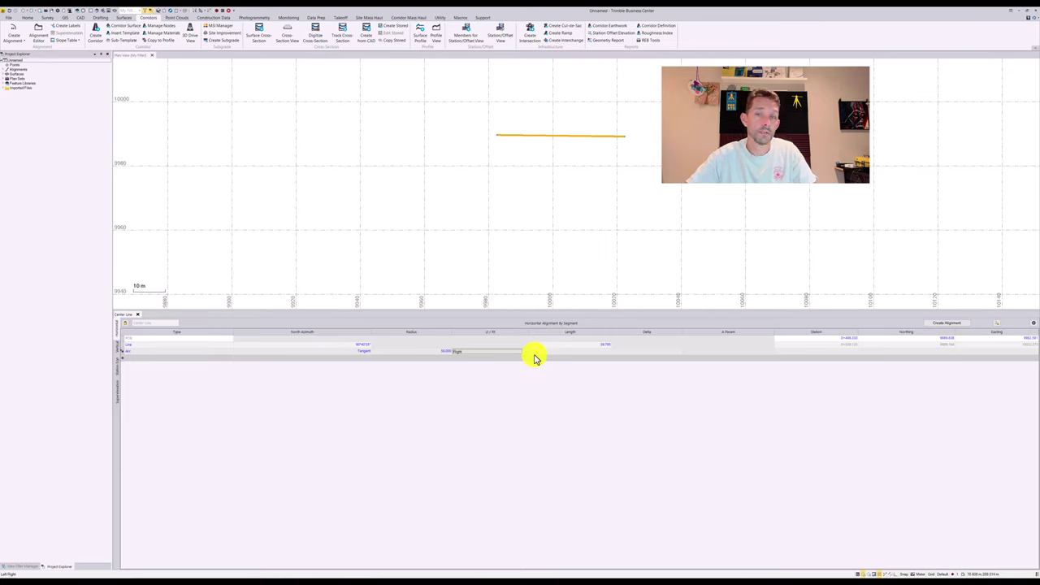
{"action": "key", "text": "Tab"}
{"action": "left_click", "coordinate": [790, 343]}
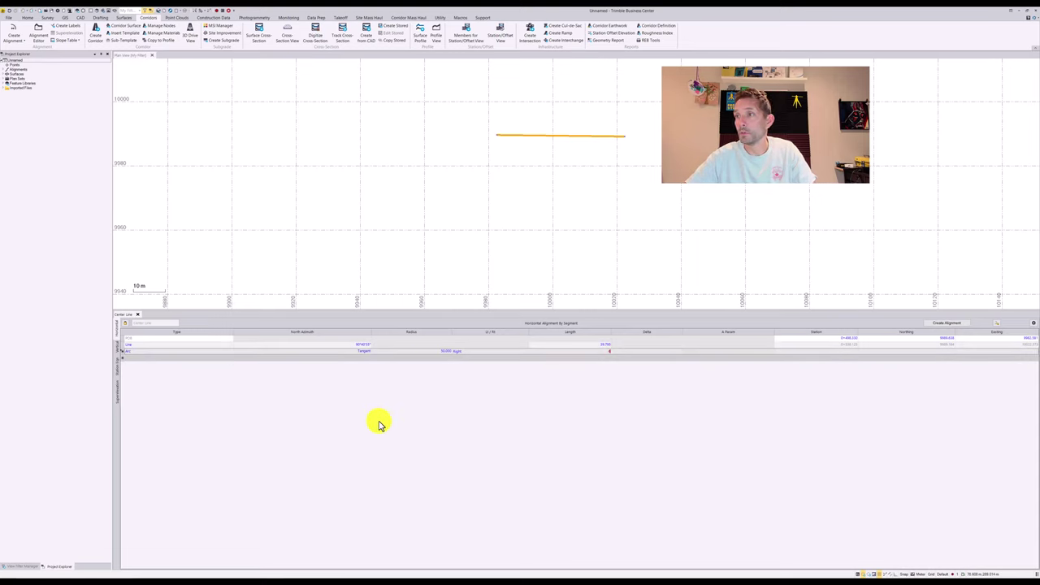
{"action": "left_click", "coordinate": [582, 353]}
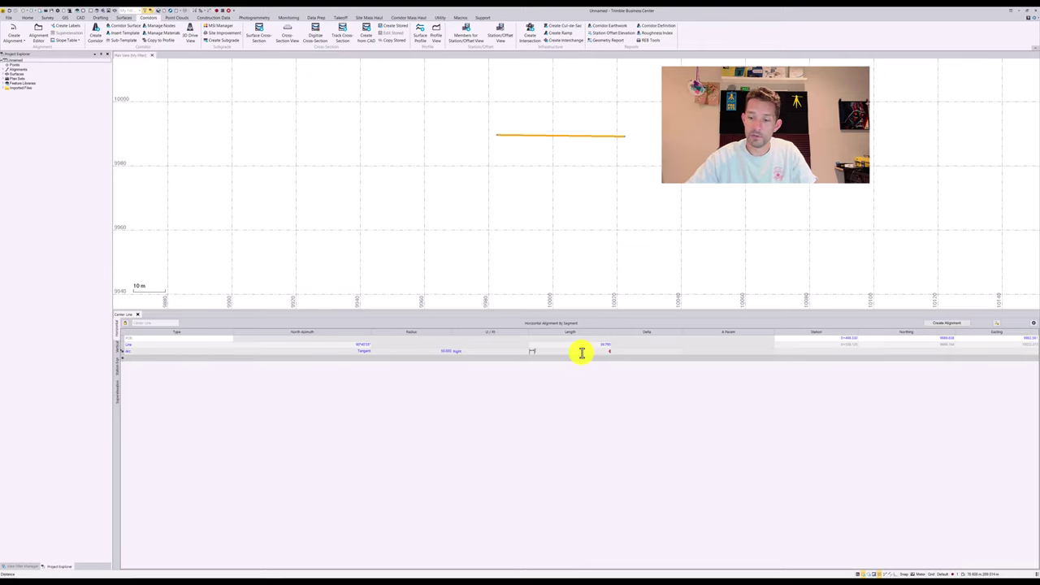
{"action": "type", "text": "26.677"}
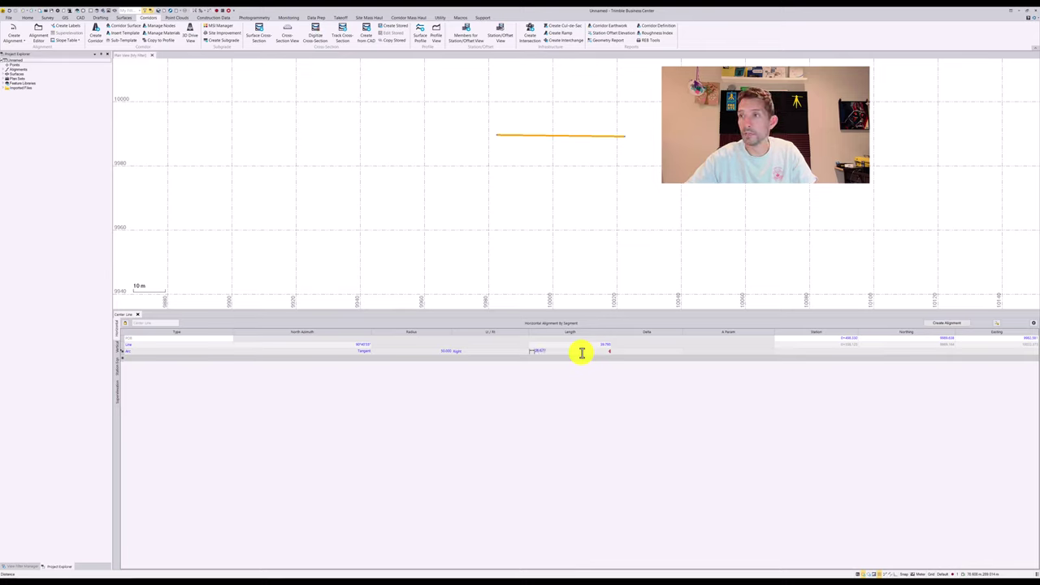
{"action": "key", "text": "Return"}
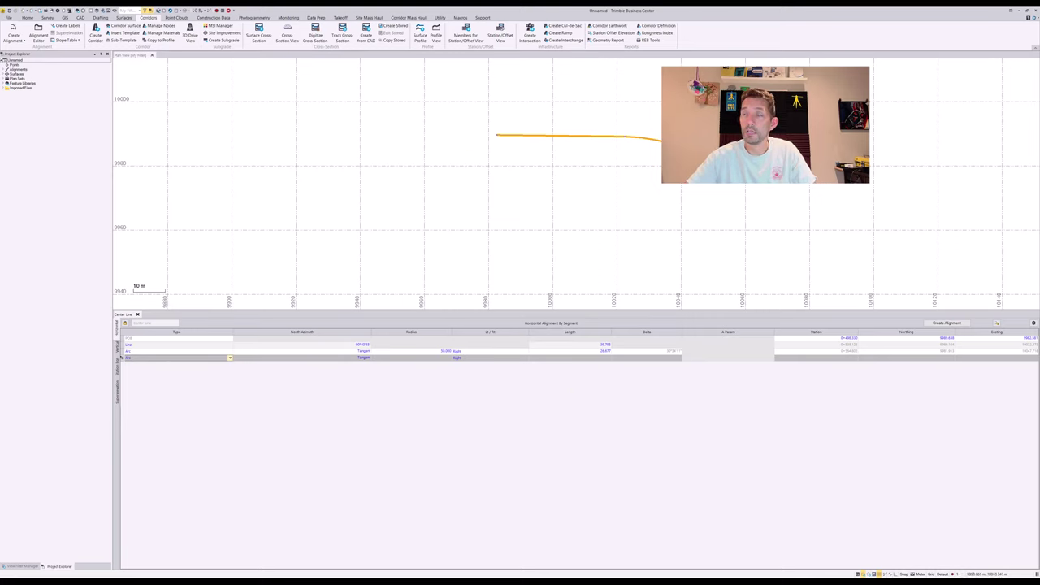
Change the first arc's direction to Left, checking it against the delta in the Alignment Geometry Report.
{"action": "left_click", "coordinate": [494, 352]}
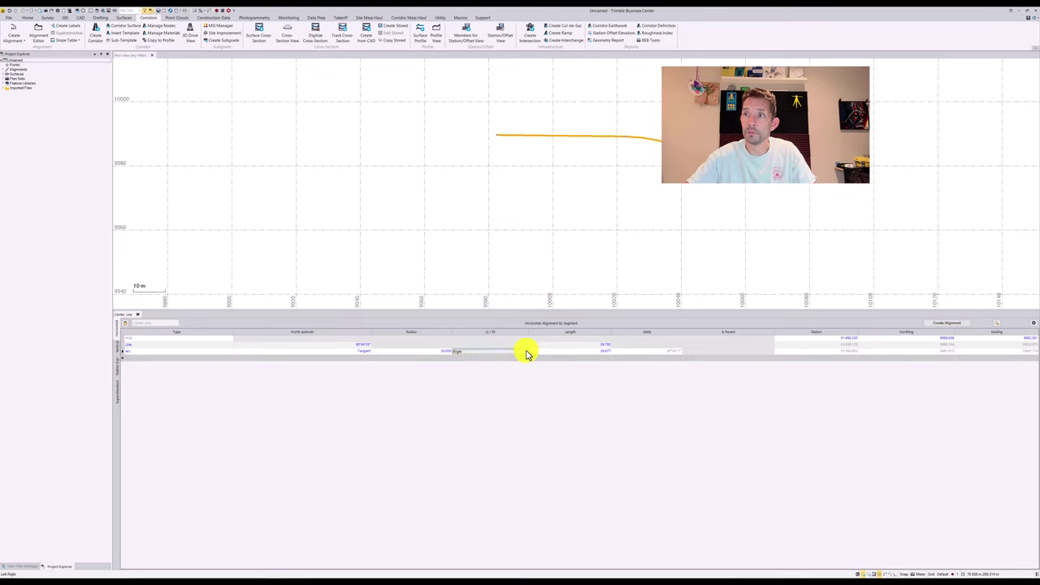
{"action": "left_click", "coordinate": [526, 352]}
{"action": "left_click", "coordinate": [520, 358]}
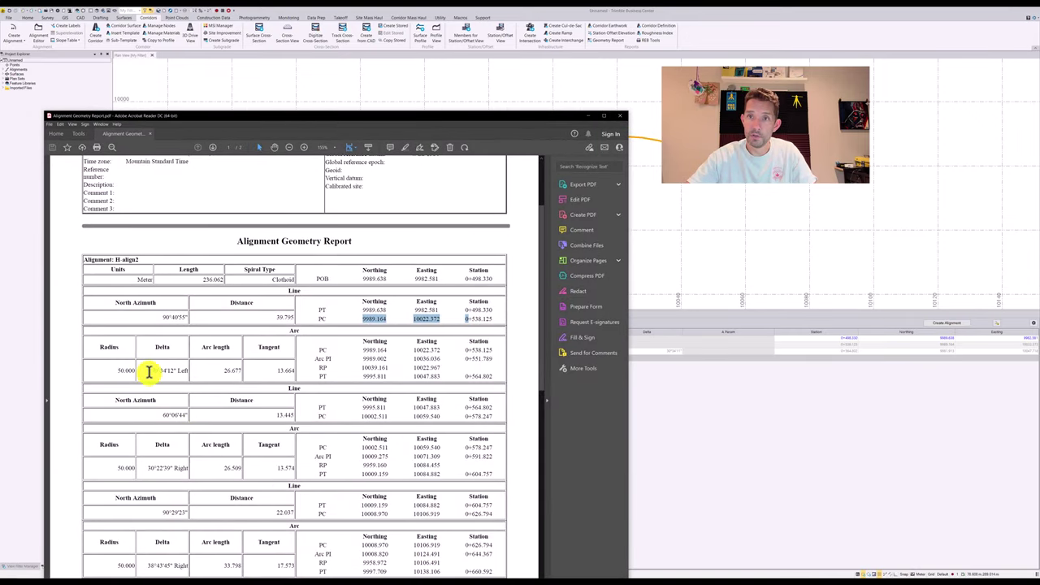
{"action": "left_click_drag", "start_coordinate": [149, 371], "coordinate": [195, 370]}
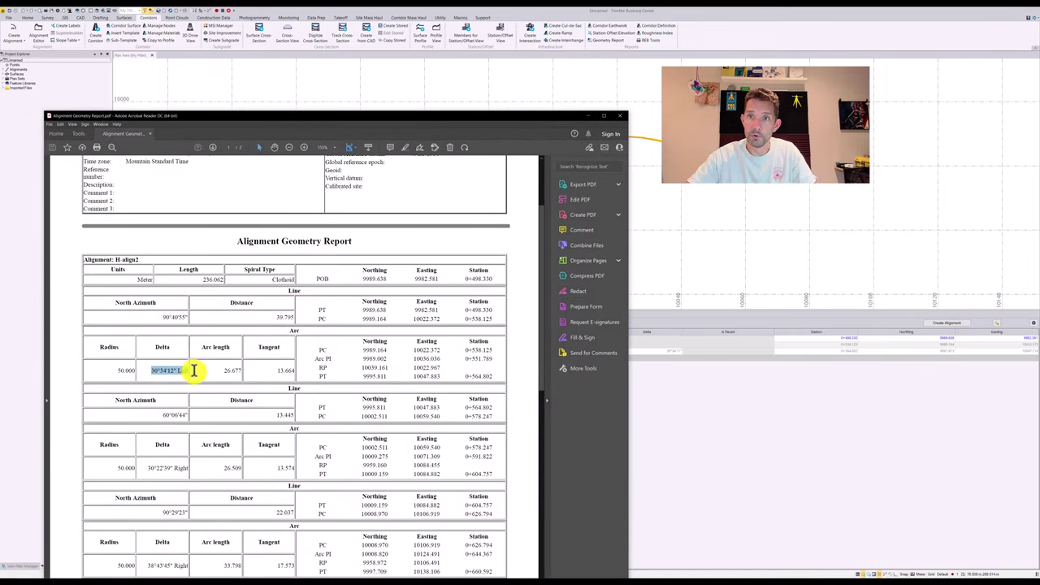
{"action": "left_click_drag", "start_coordinate": [408, 112], "coordinate": [0, 110]}
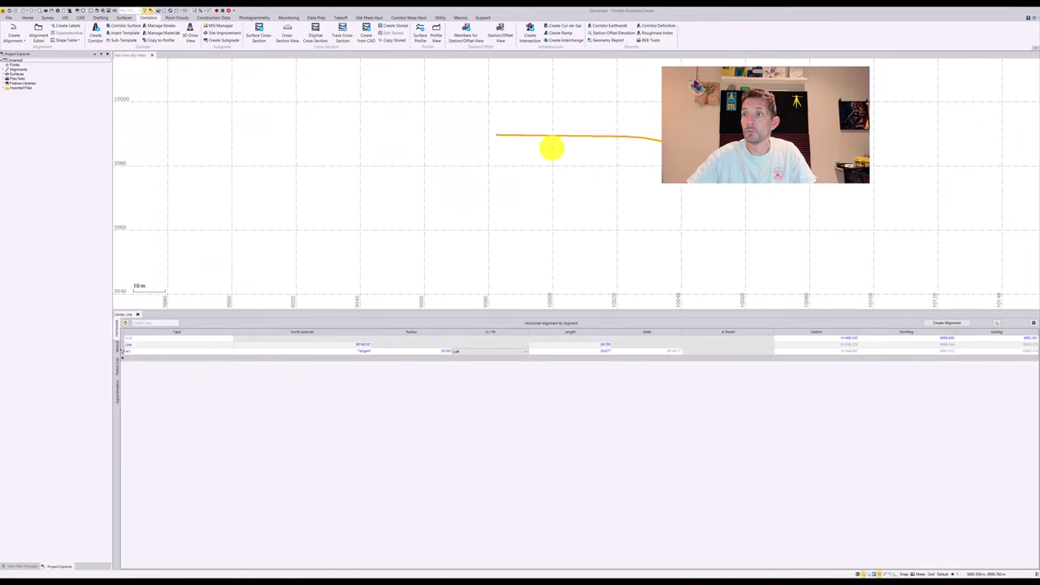
{"action": "left_click", "coordinate": [595, 352]}
{"action": "key", "text": "Return"}
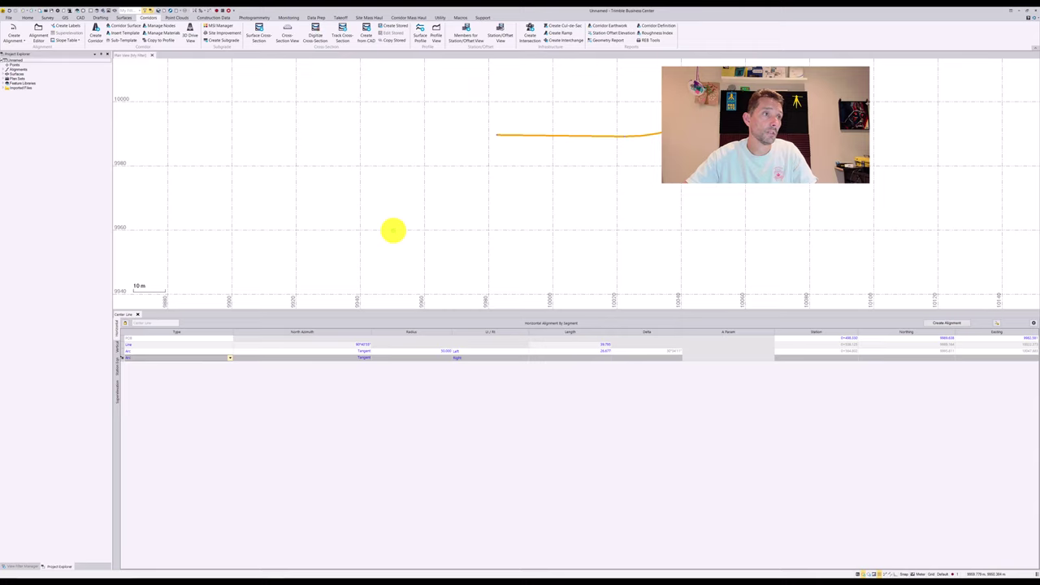
Add a line segment tangent to the first arc with a length of 13.445 m.
{"action": "left_click", "coordinate": [231, 358]}
{"action": "left_click", "coordinate": [209, 364]}
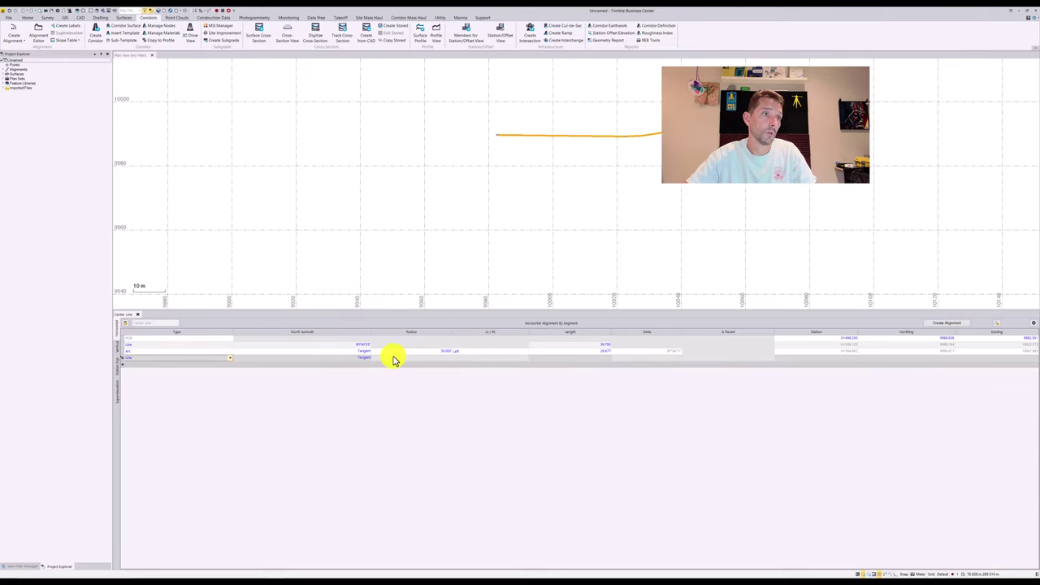
{"action": "key", "text": "Tab"}
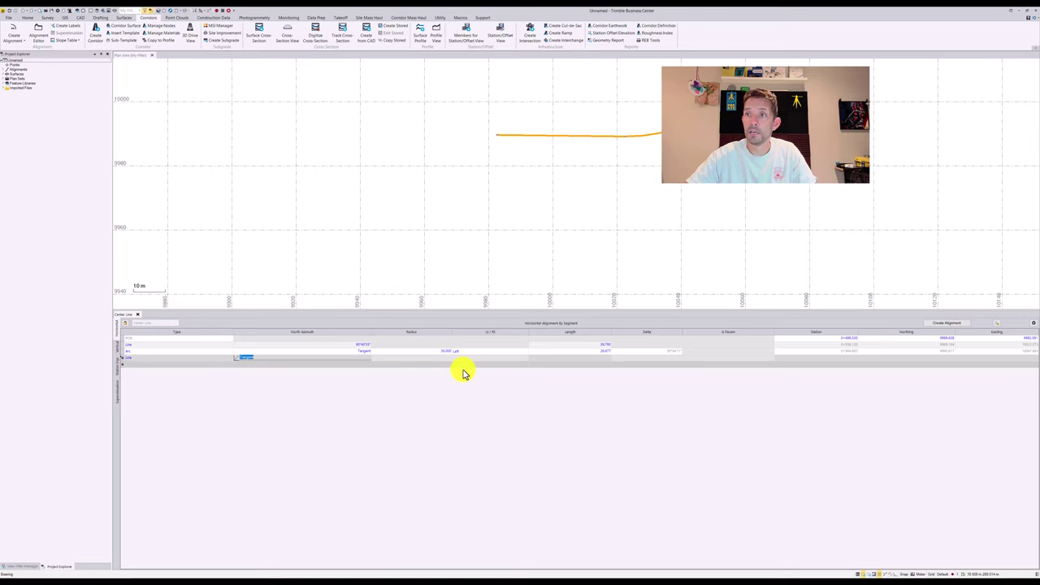
{"action": "key", "text": "Tab"}
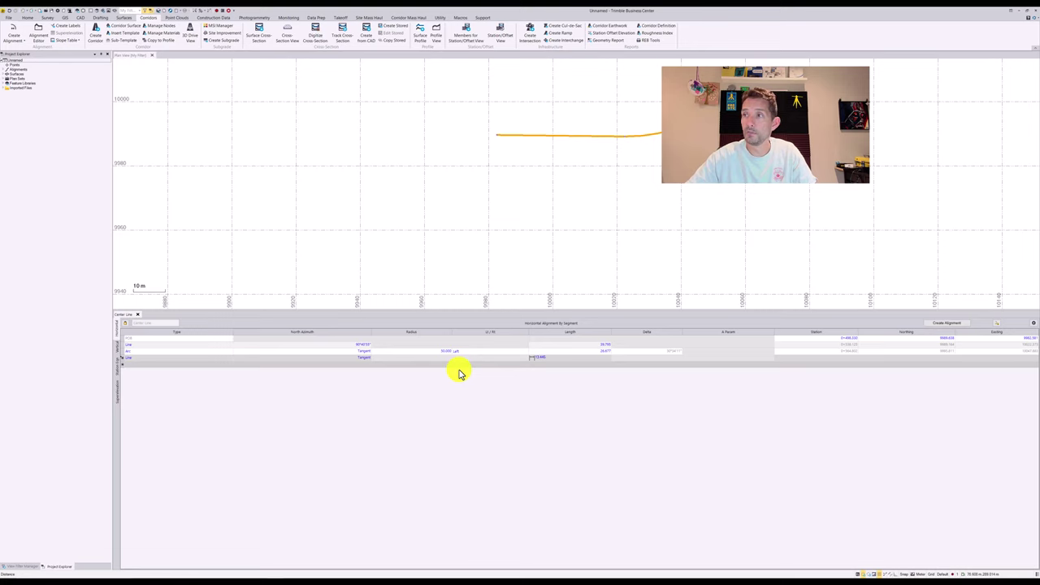
{"action": "key", "text": "Return"}
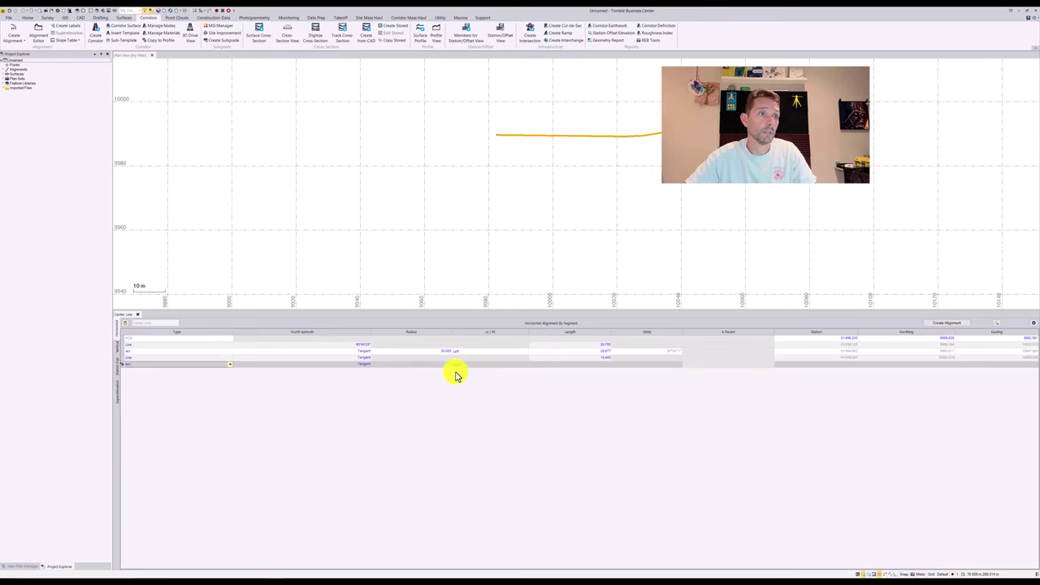
Add a tangent arc to the right with a 50 m radius and a length of 26.509 m.
{"action": "left_click", "coordinate": [280, 364]}
{"action": "left_click", "coordinate": [385, 366]}
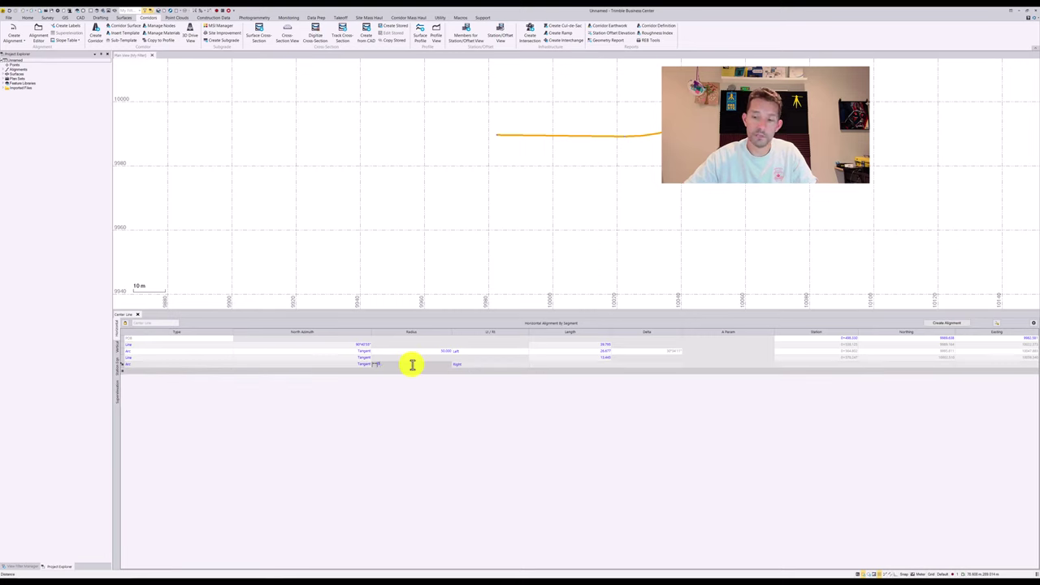
{"action": "type", "text": "50"}
{"action": "key", "text": "Tab"}
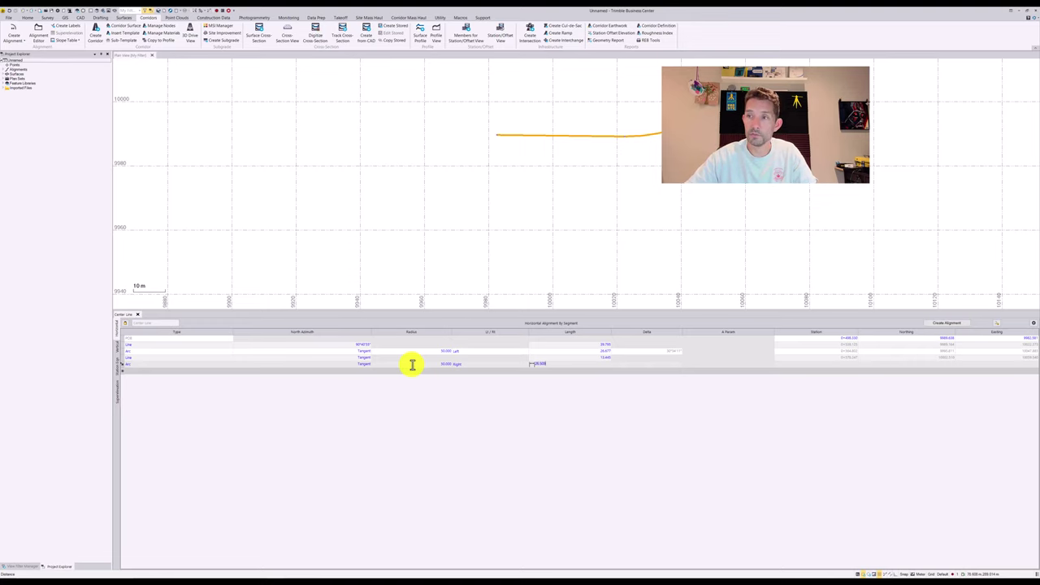
{"action": "key", "text": "Return"}
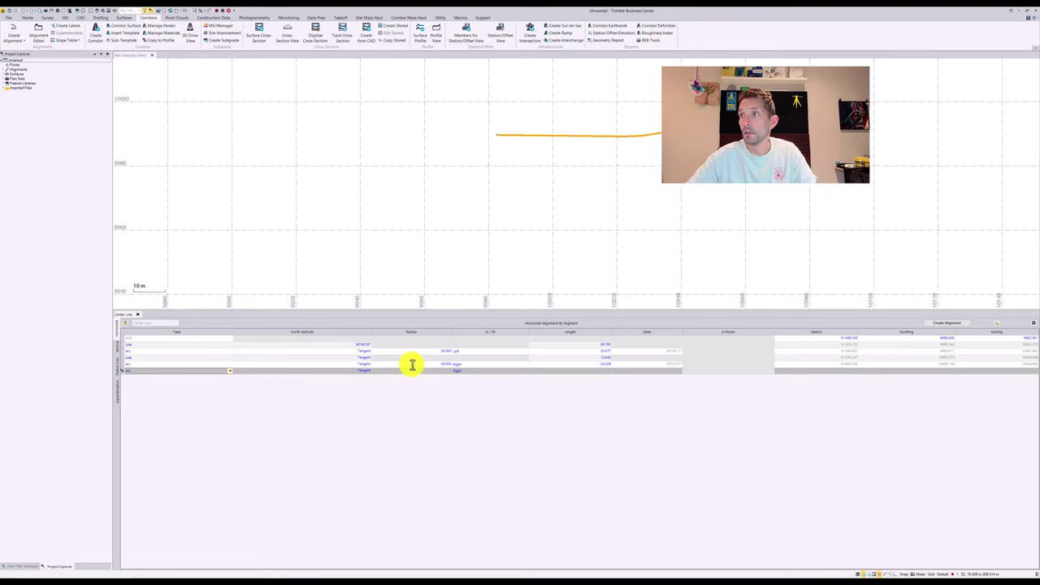
Add a line segment tangent to the second arc and enter its length.
{"action": "scroll", "coordinate": [664, 144], "scroll_direction": "down", "scroll_amount": 1}
{"action": "scroll", "coordinate": [731, 153], "scroll_direction": "down", "scroll_amount": 1}
{"action": "middle_click_drag", "start_coordinate": [703, 159], "coordinate": [449, 202]}
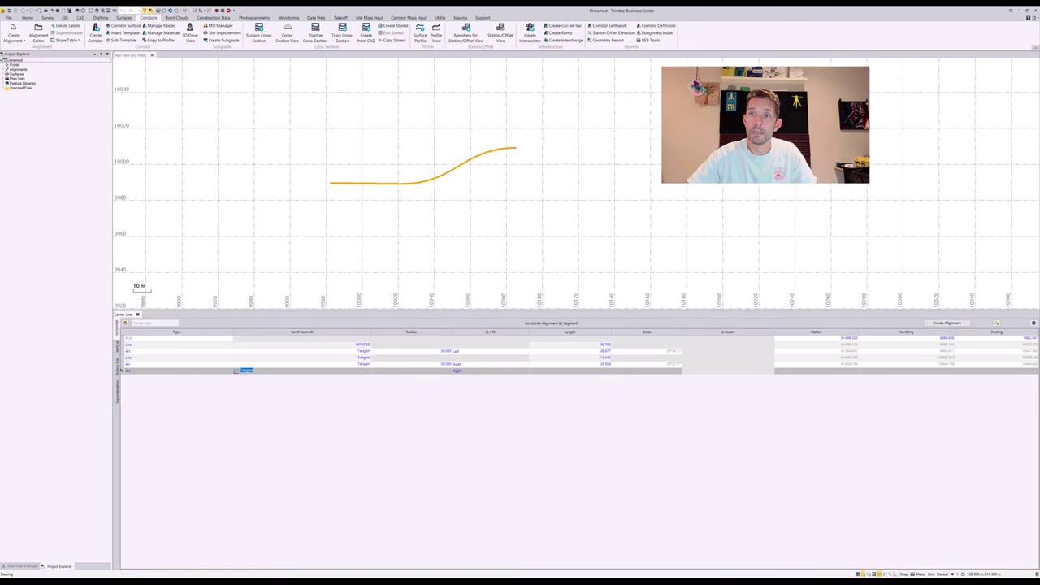
{"action": "left_click", "coordinate": [230, 372]}
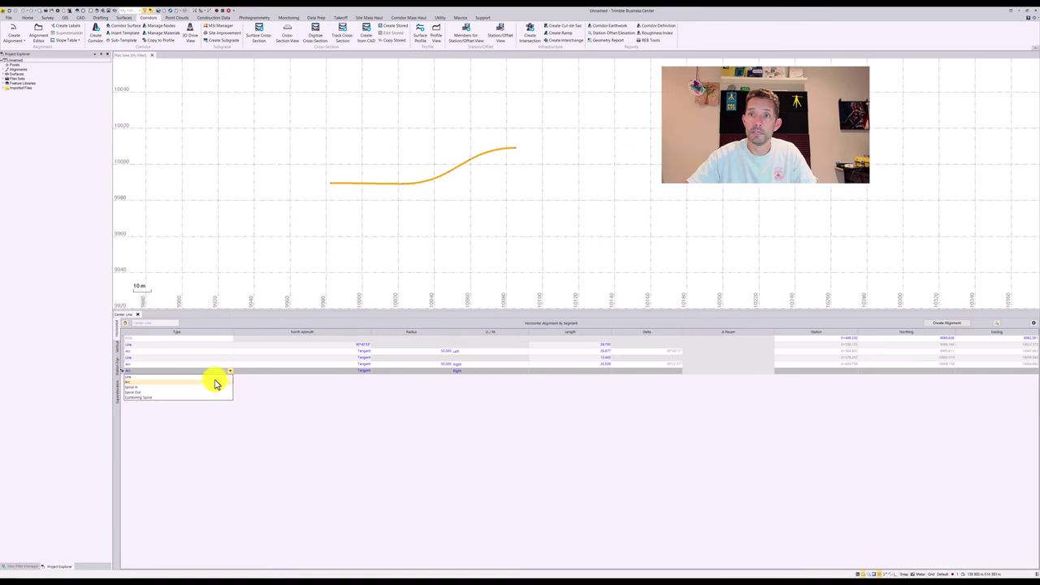
{"action": "left_click", "coordinate": [214, 377]}
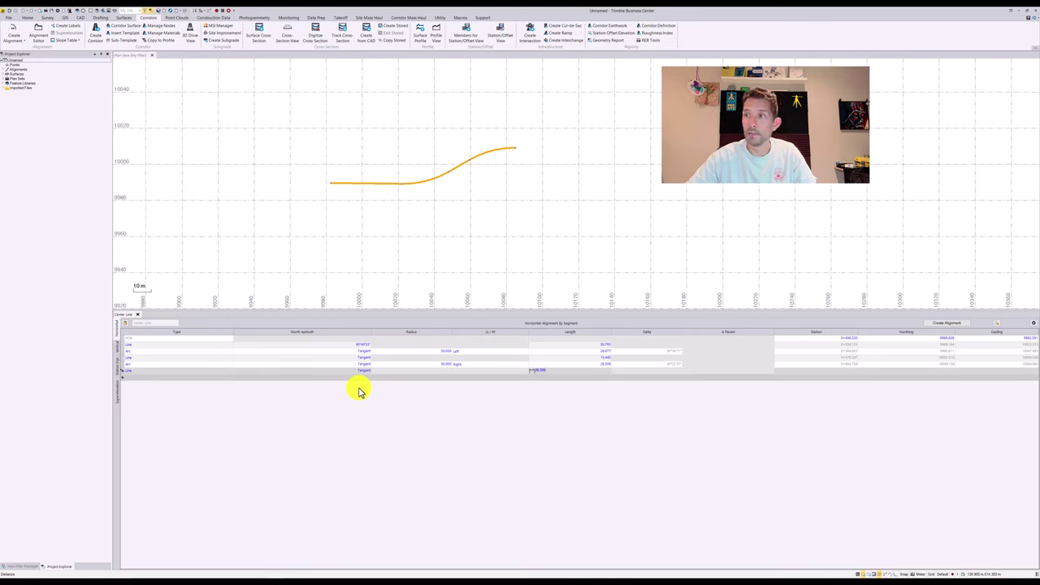
{"action": "key", "text": "Return"}
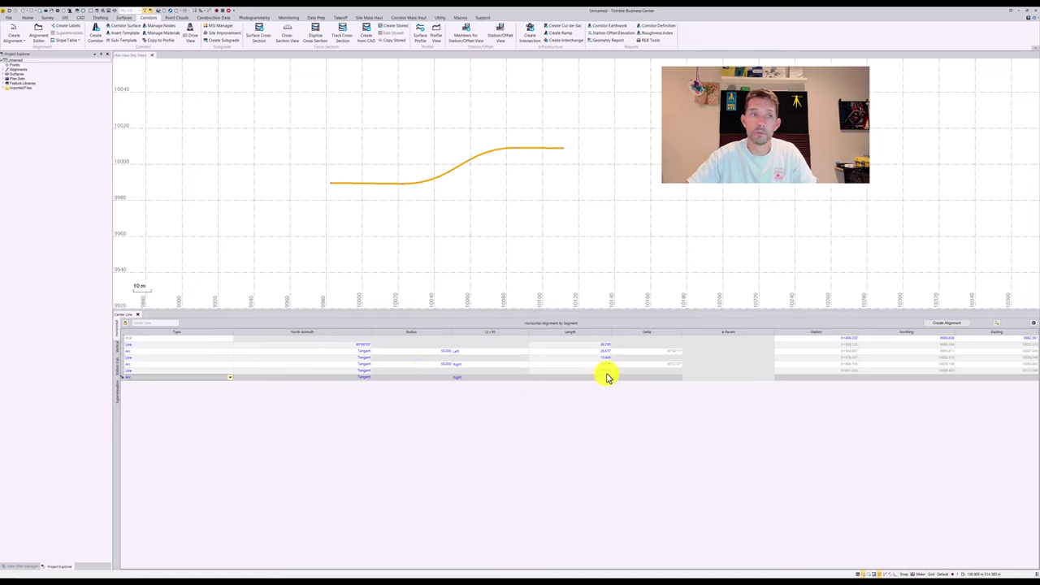
Set the length of the line segment after the second arc to 22.037 m.
{"action": "left_click", "coordinate": [608, 373]}
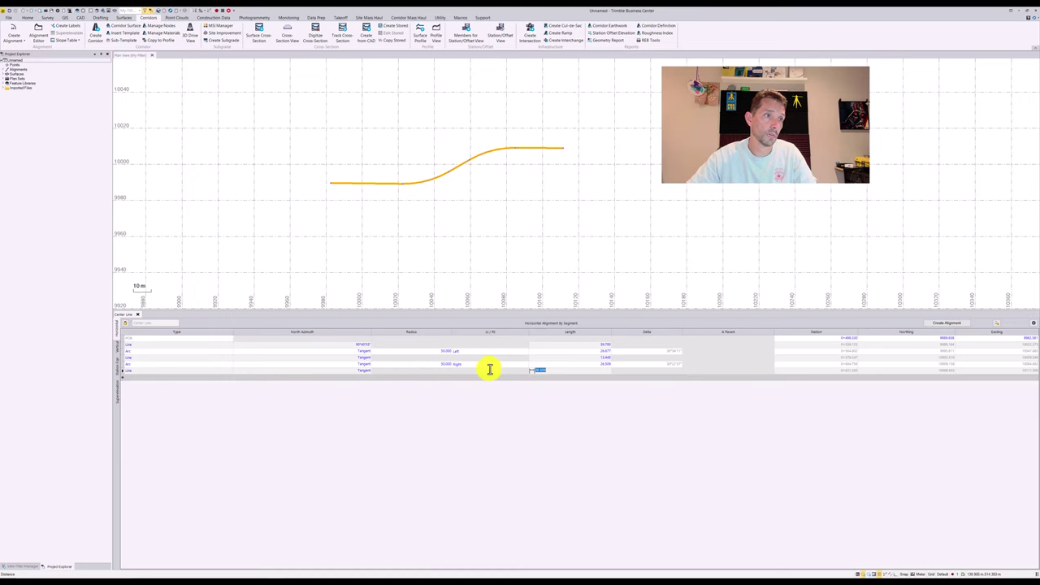
{"action": "type", "text": "22"}
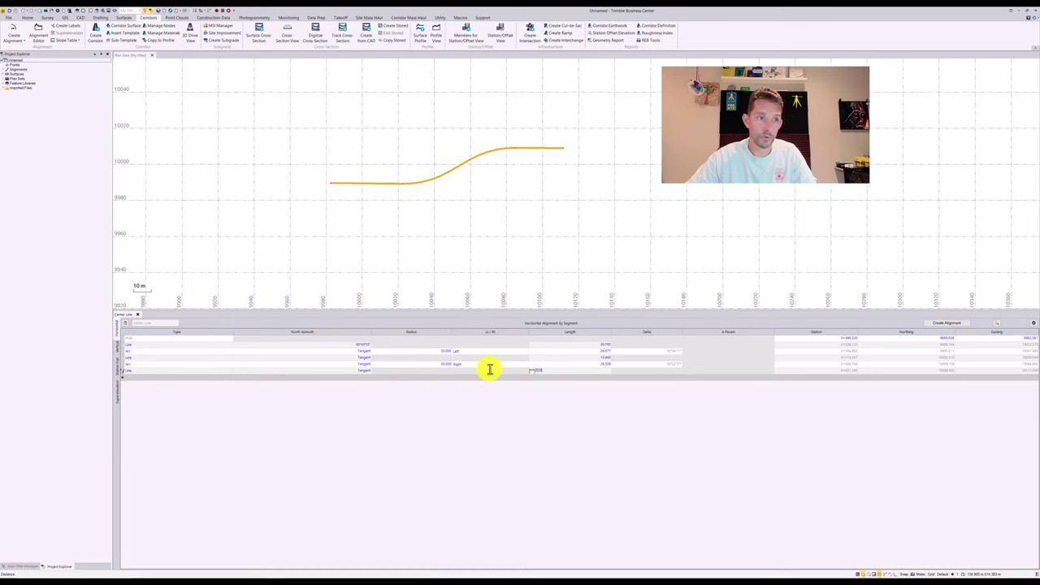
{"action": "key", "text": "Return"}
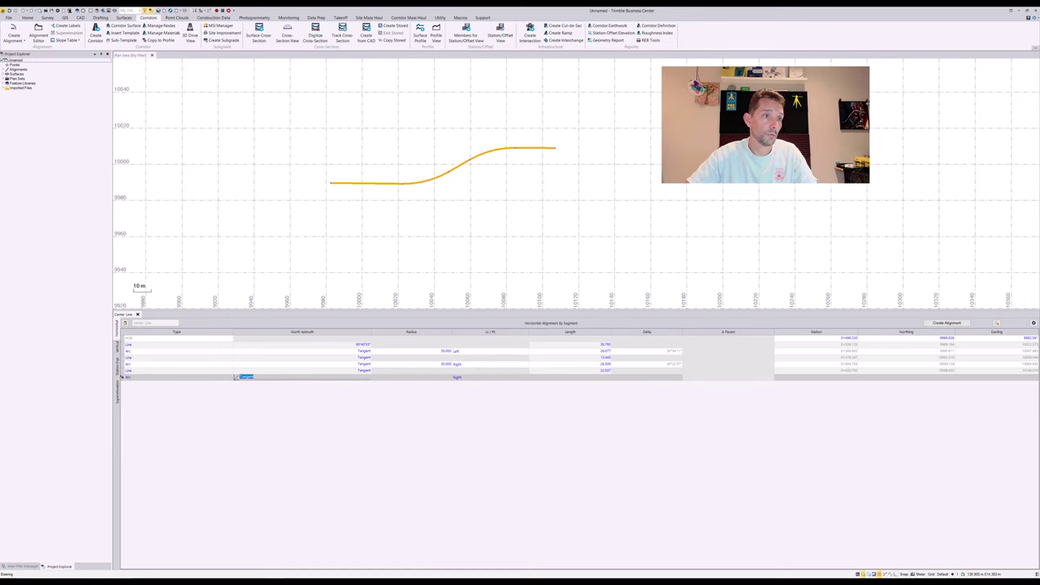
Add a third tangent arc to the right with a 50 m radius and a length of 17.573 m.
{"action": "left_click", "coordinate": [389, 378]}
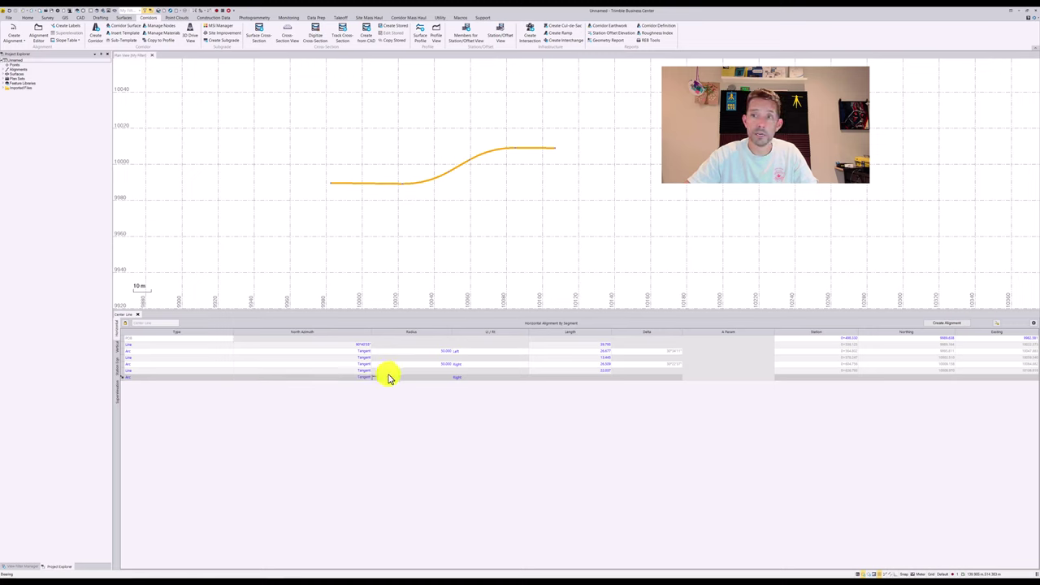
{"action": "type", "text": "50"}
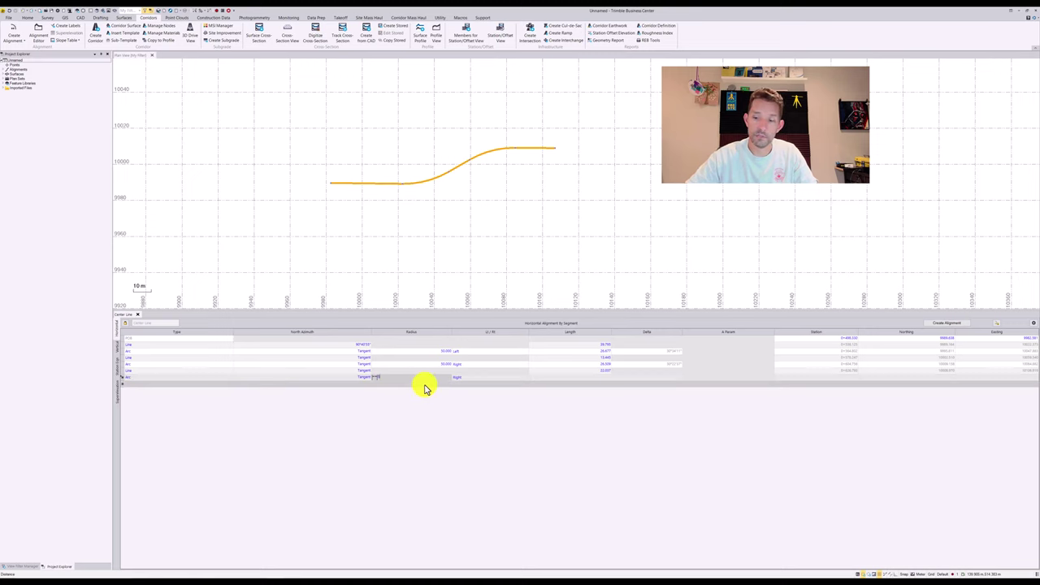
{"action": "key", "text": "Return"}
{"action": "key", "text": "Return"}
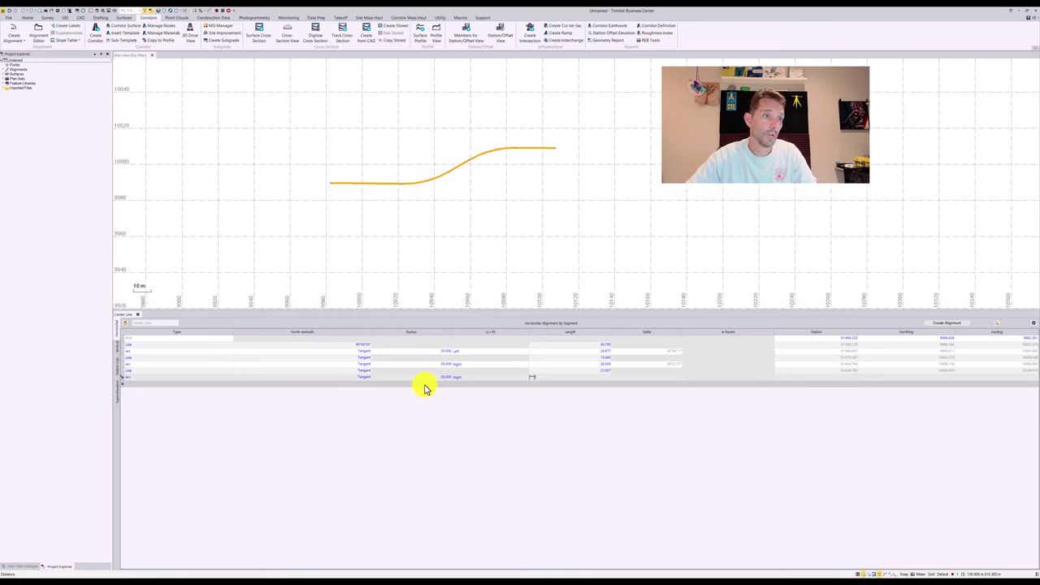
{"action": "type", "text": "17"}
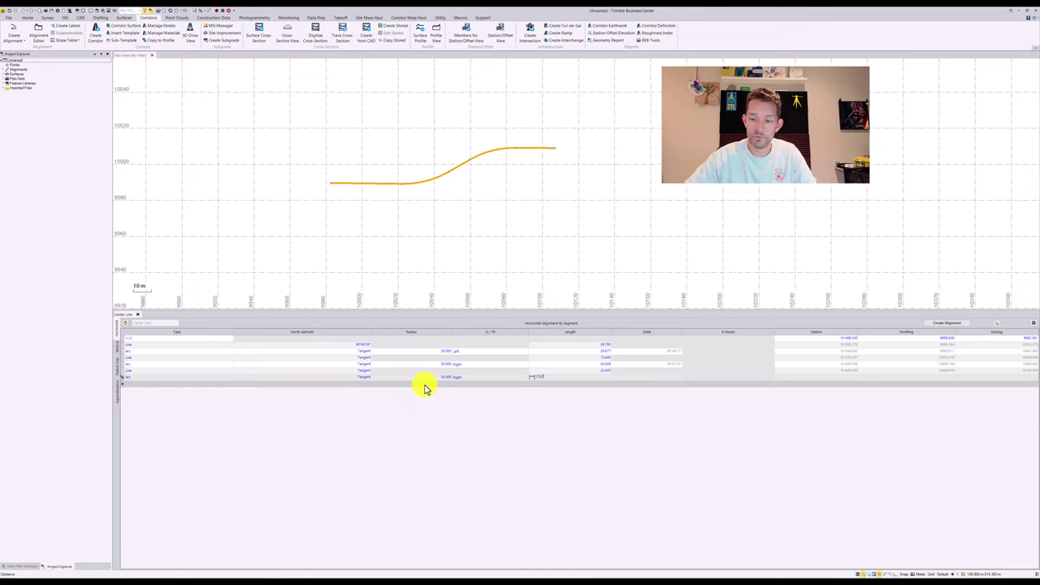
{"action": "key", "text": "Return"}
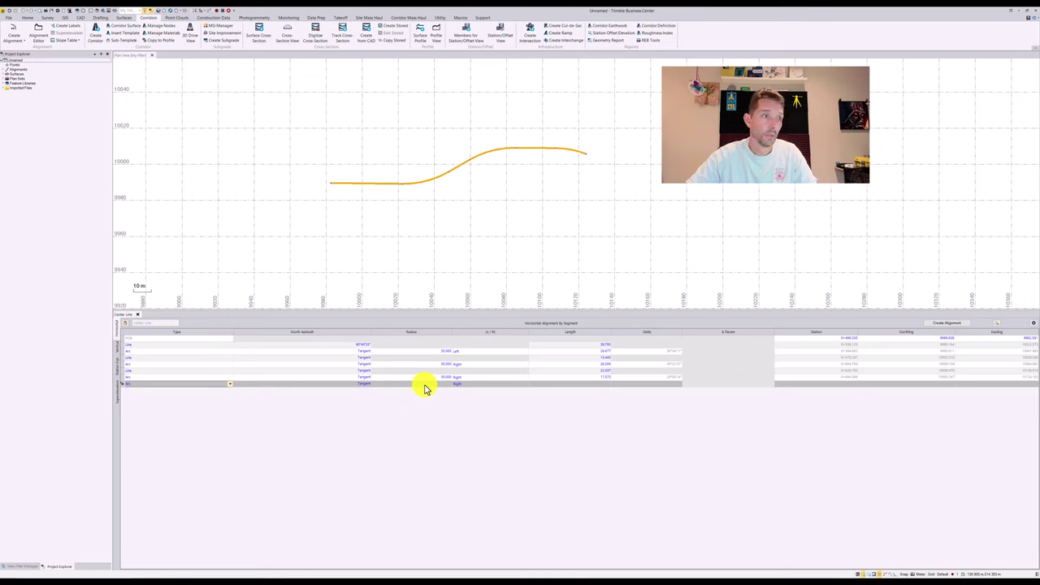
Add a line segment tangent to the third arc with a length of 2.799 m.
{"action": "left_click", "coordinate": [230, 384]}
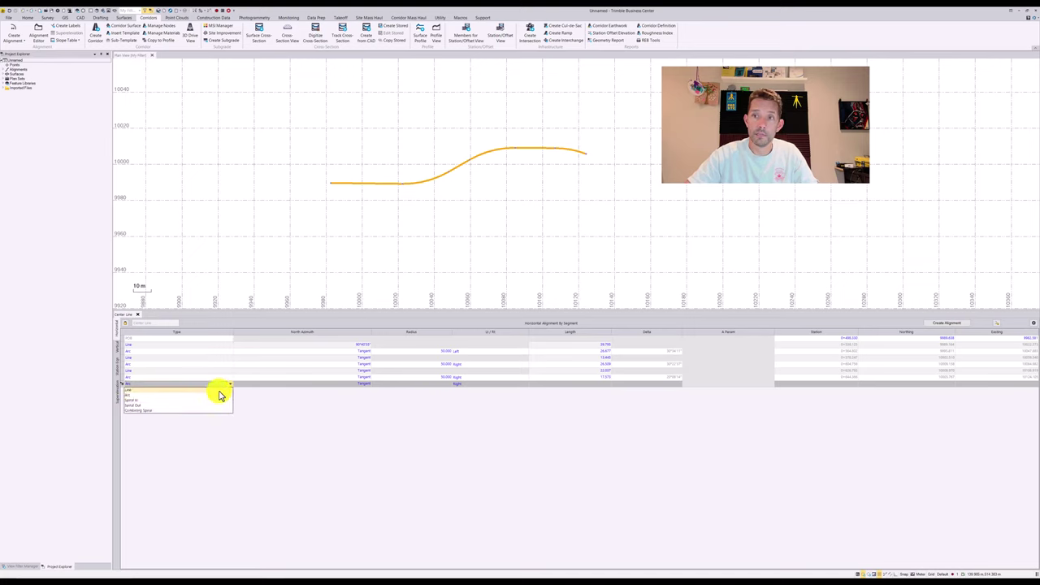
{"action": "left_click", "coordinate": [216, 391]}
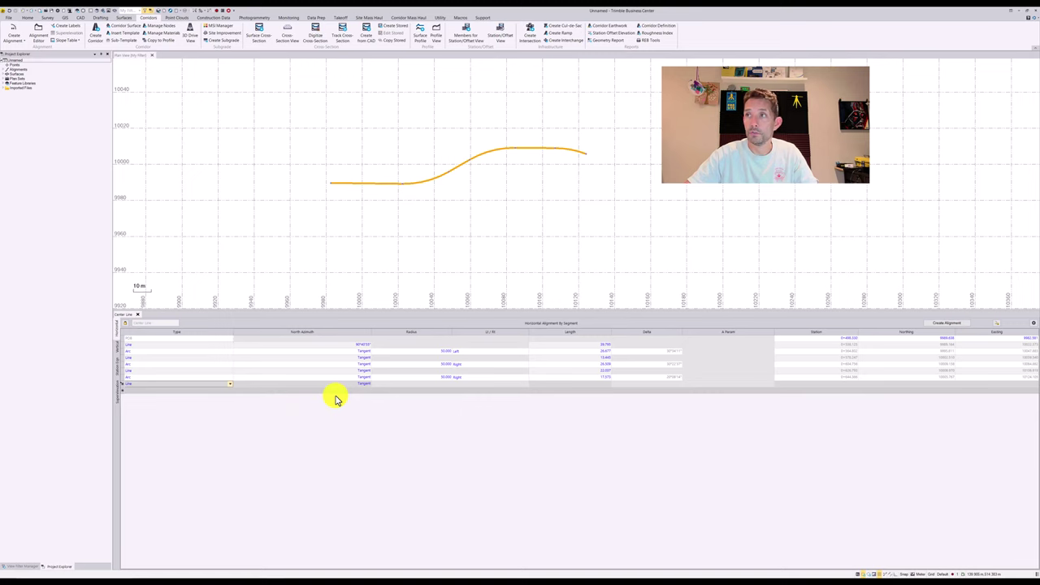
{"action": "key", "text": "Tab"}
{"action": "key", "text": "Tab"}
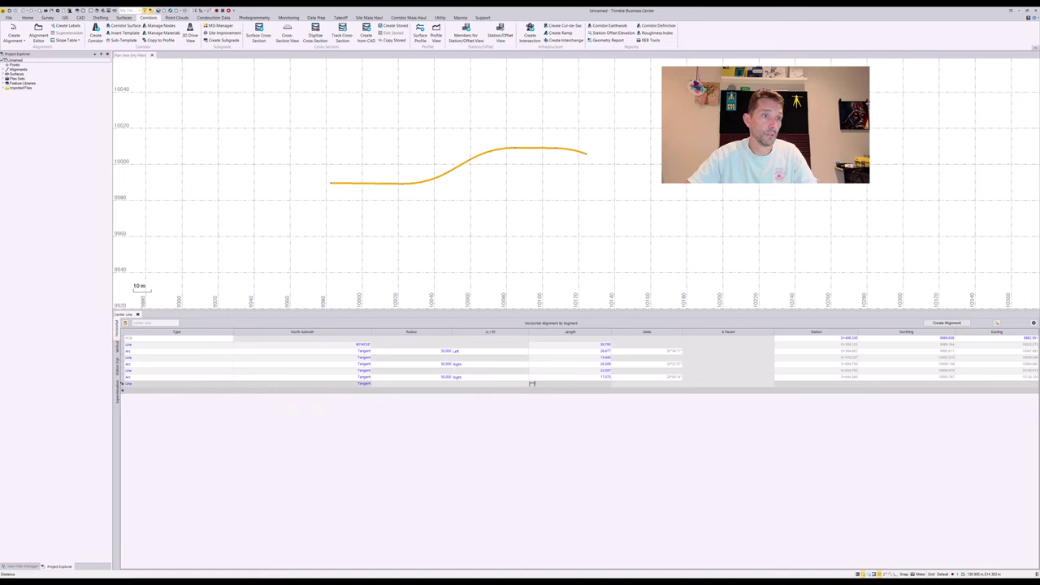
{"action": "type", "text": "12.7"}
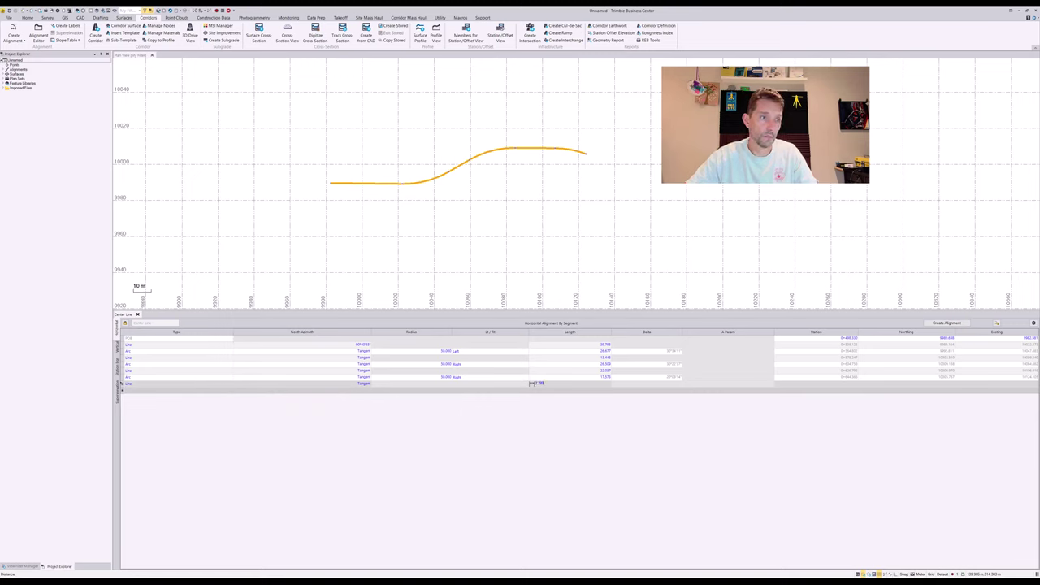
{"action": "key", "text": "Return"}
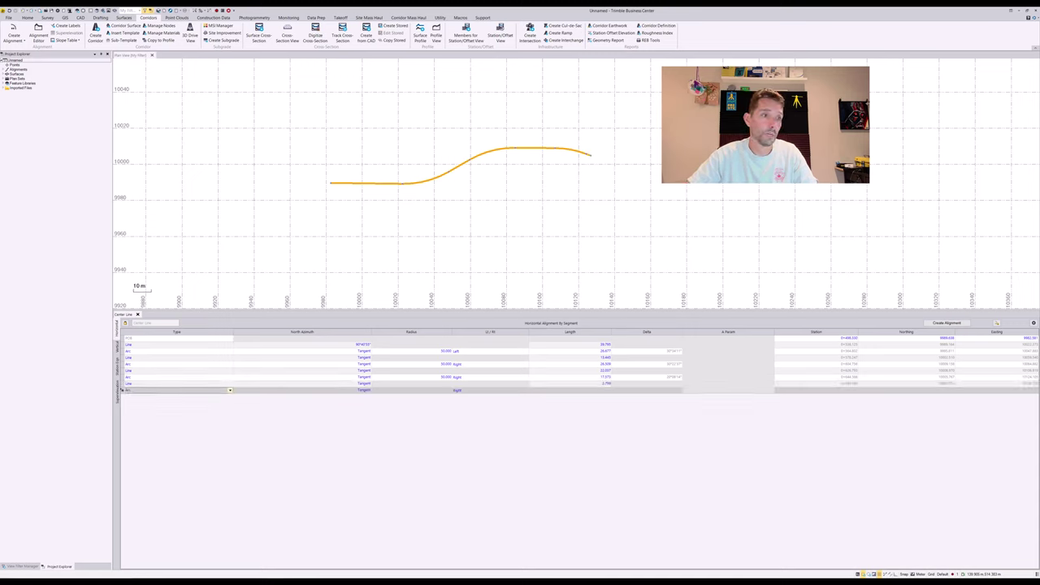
Add a fourth tangent arc to the left with a 50 m radius and a length of 30.977 m, and recheck the last two arc lengths.
{"action": "key", "text": "Tab"}
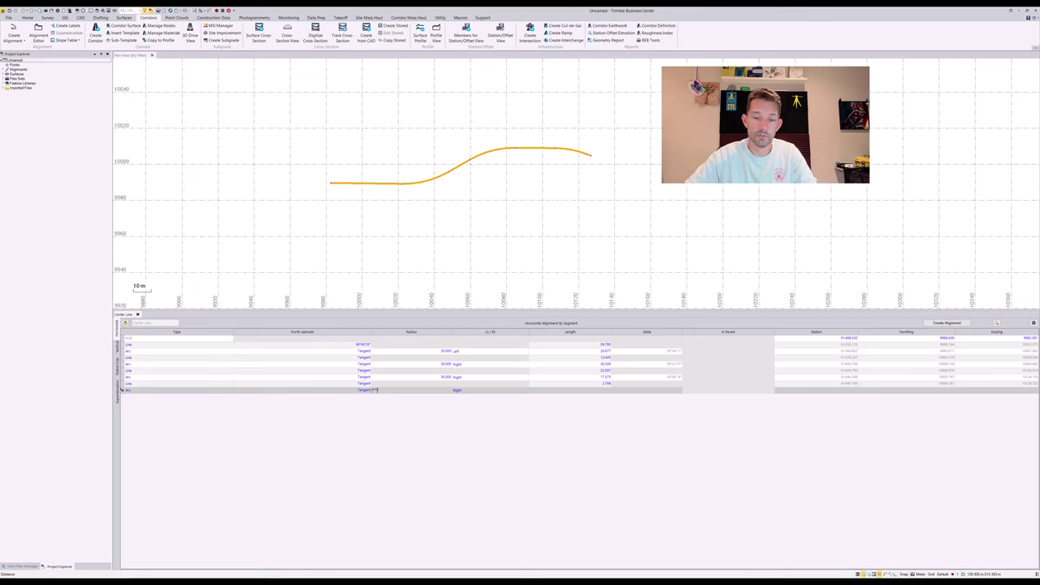
{"action": "key", "text": "Tab"}
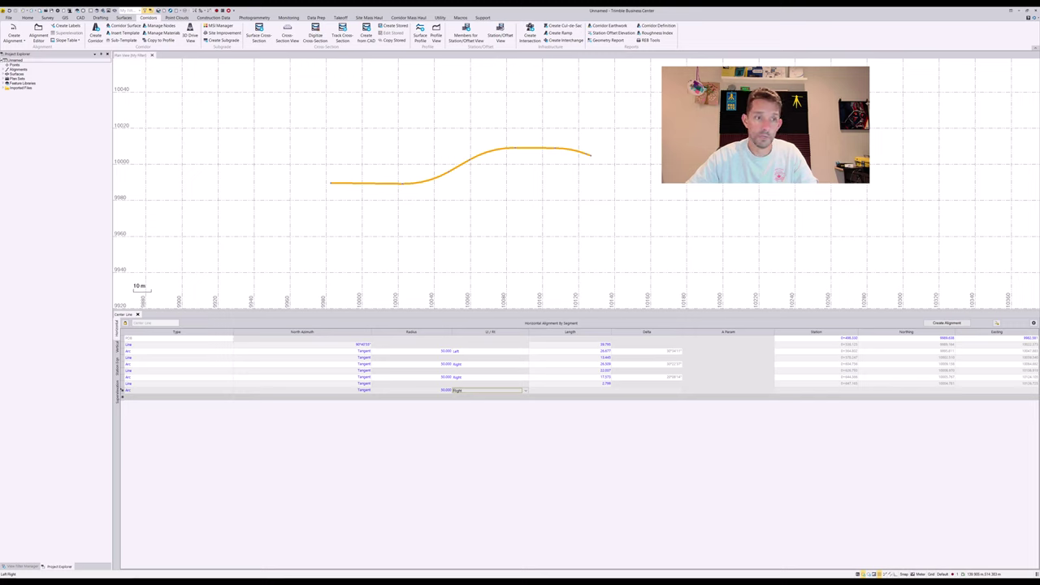
{"action": "left_click", "coordinate": [532, 390]}
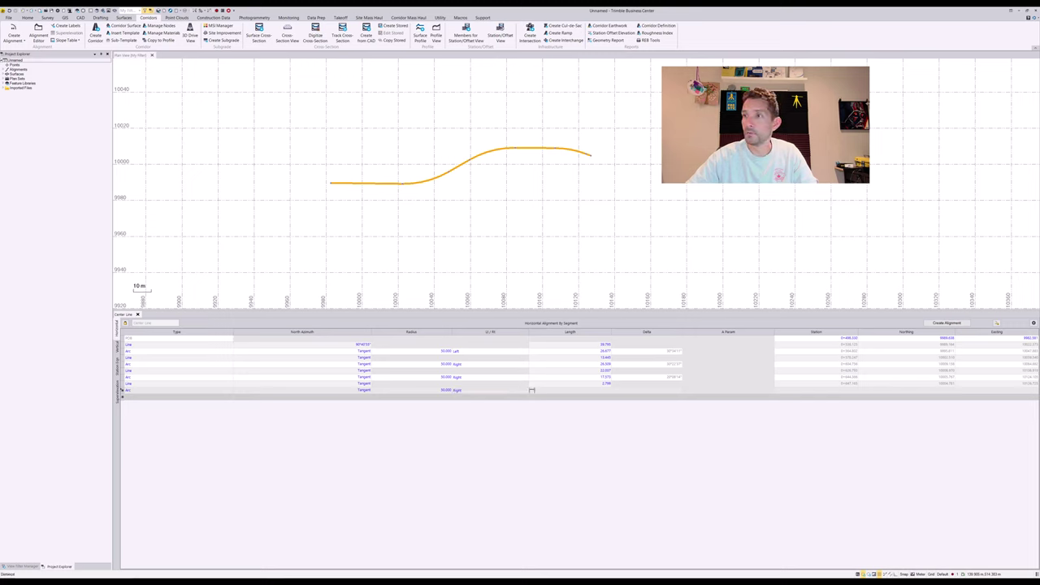
{"action": "type", "text": "30.977"}
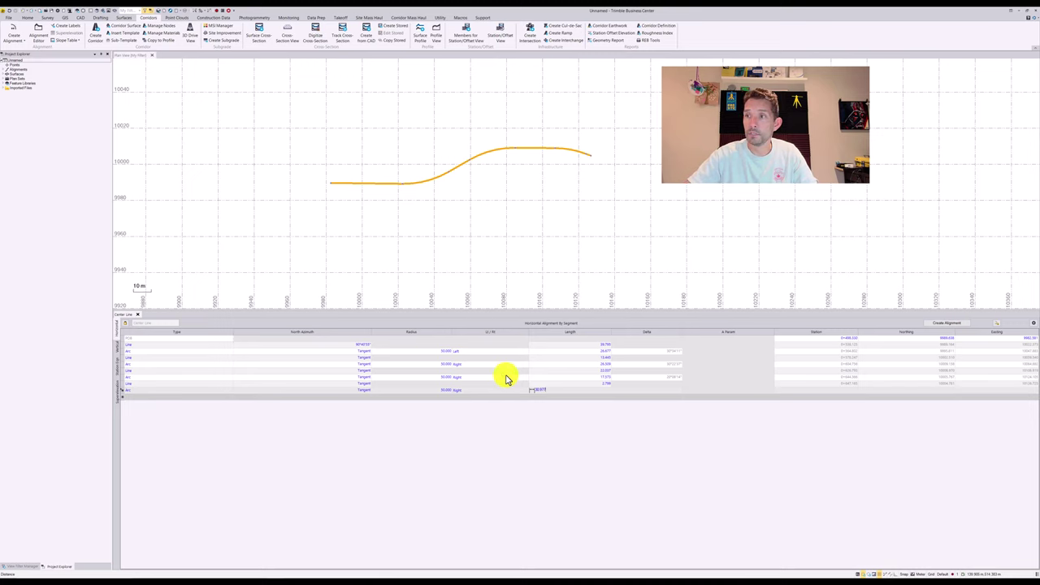
{"action": "left_click", "coordinate": [523, 394]}
{"action": "left_click", "coordinate": [523, 392]}
{"action": "left_click", "coordinate": [516, 398]}
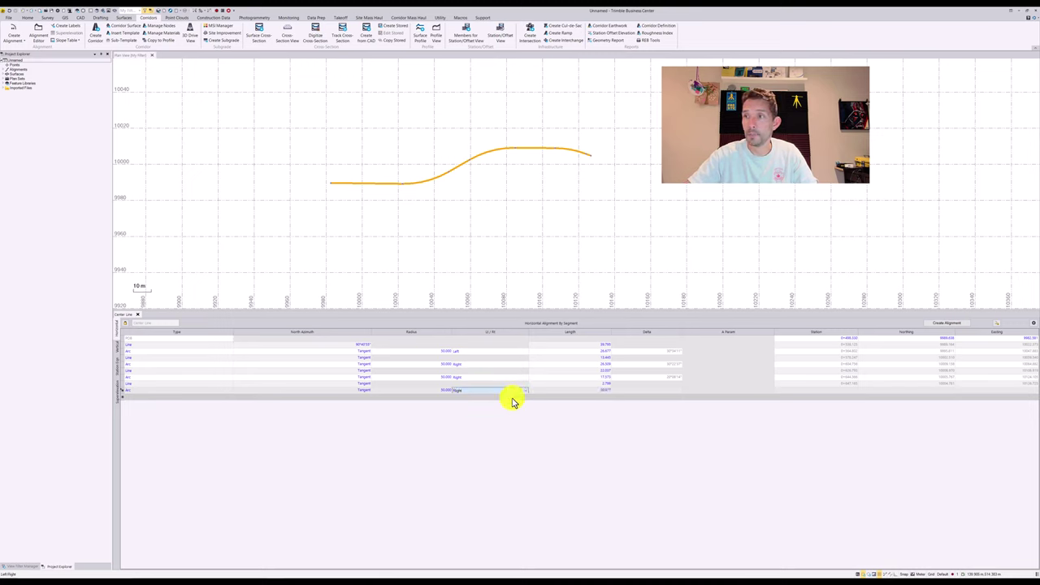
{"action": "key", "text": "Tab"}
{"action": "key", "text": "Return"}
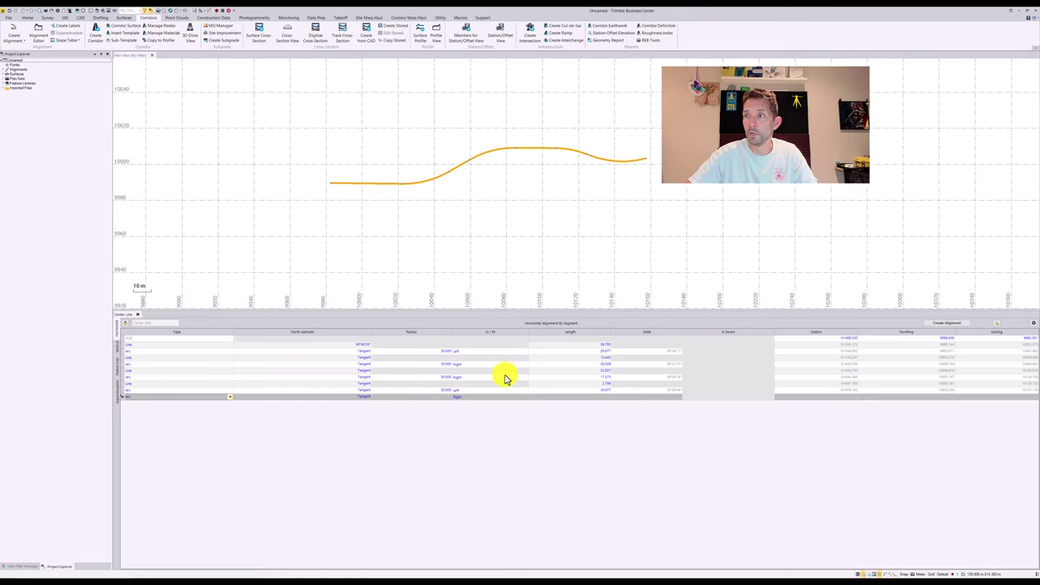
{"action": "left_click", "coordinate": [585, 377]}
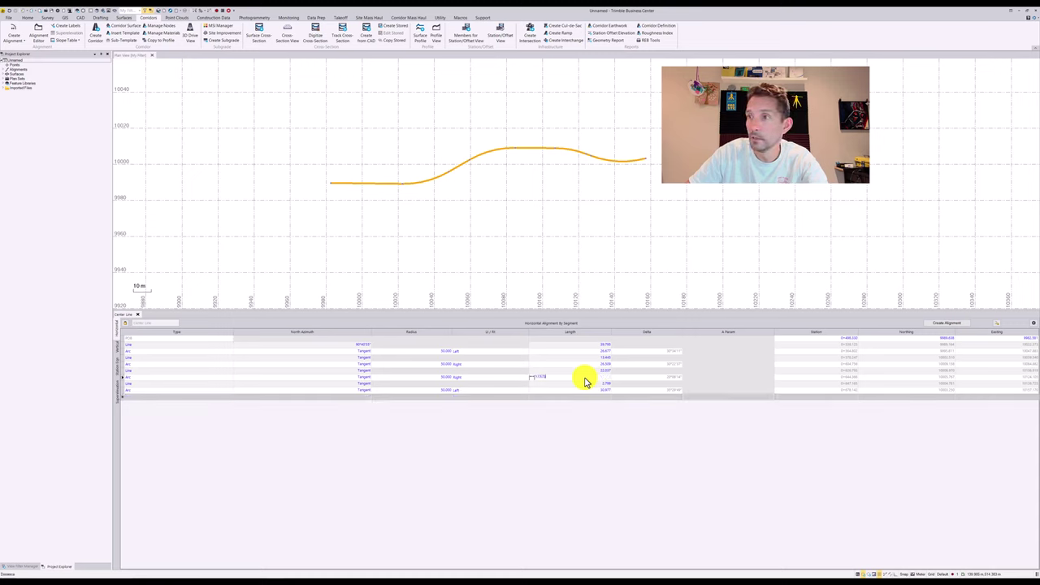
{"action": "left_click", "coordinate": [584, 389]}
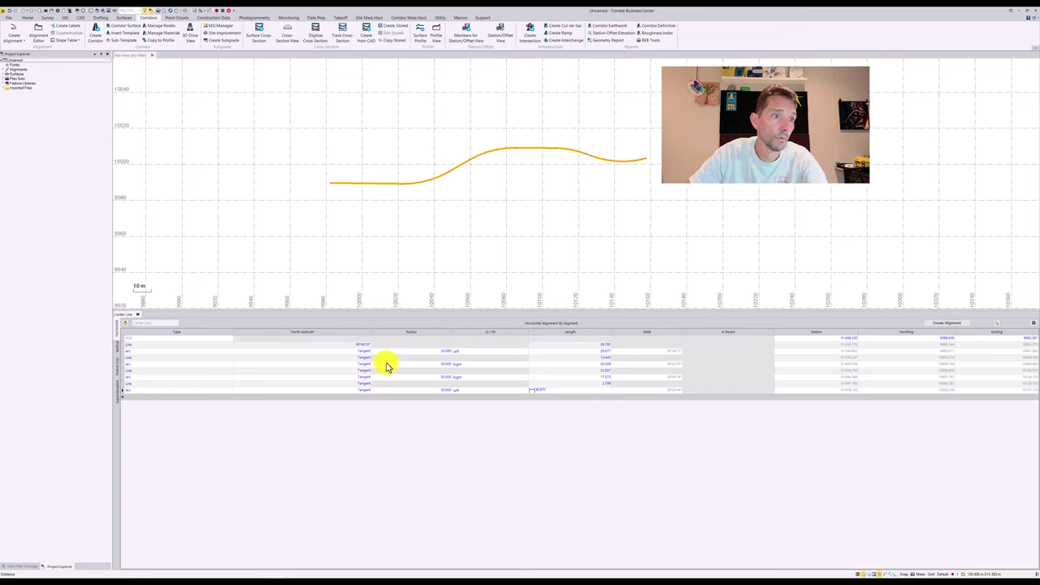
Add a line segment tangent to the fourth arc with a length of 40.024 m, and review the last rows.
{"action": "left_click", "coordinate": [226, 396]}
{"action": "left_click", "coordinate": [208, 404]}
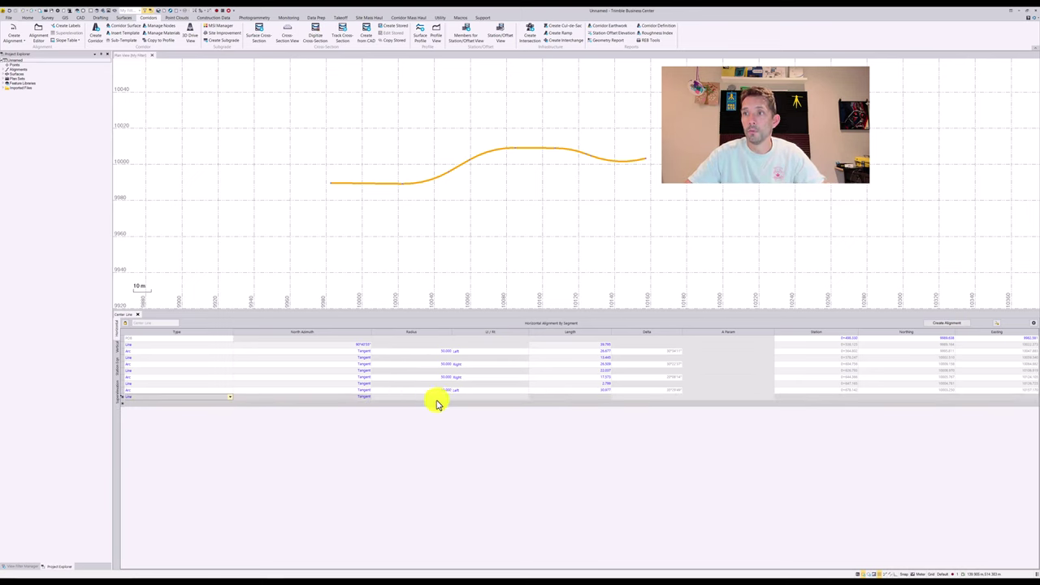
{"action": "key", "text": "Tab"}
{"action": "key", "text": "Tab"}
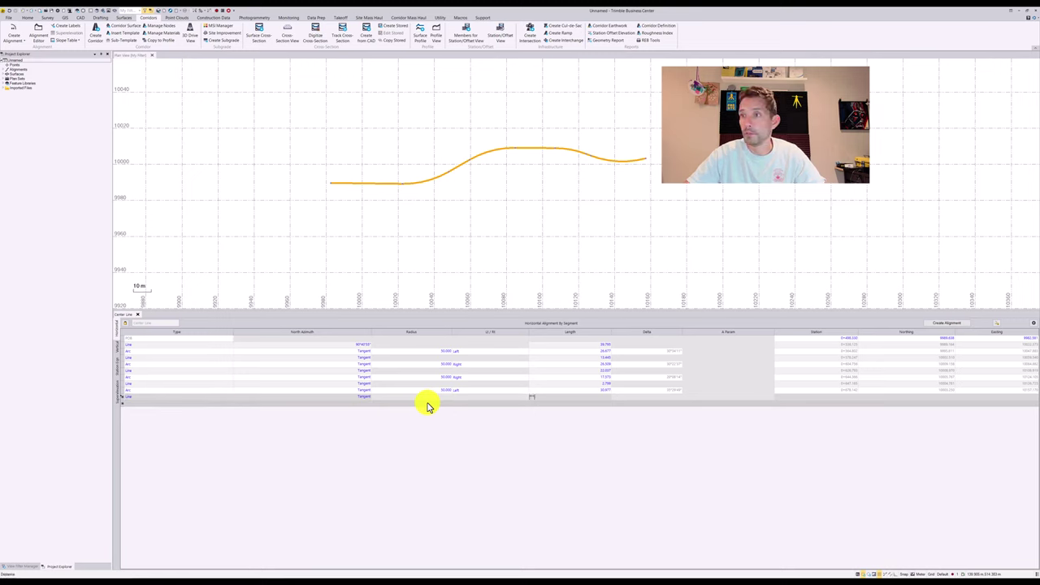
{"action": "type", "text": "40"}
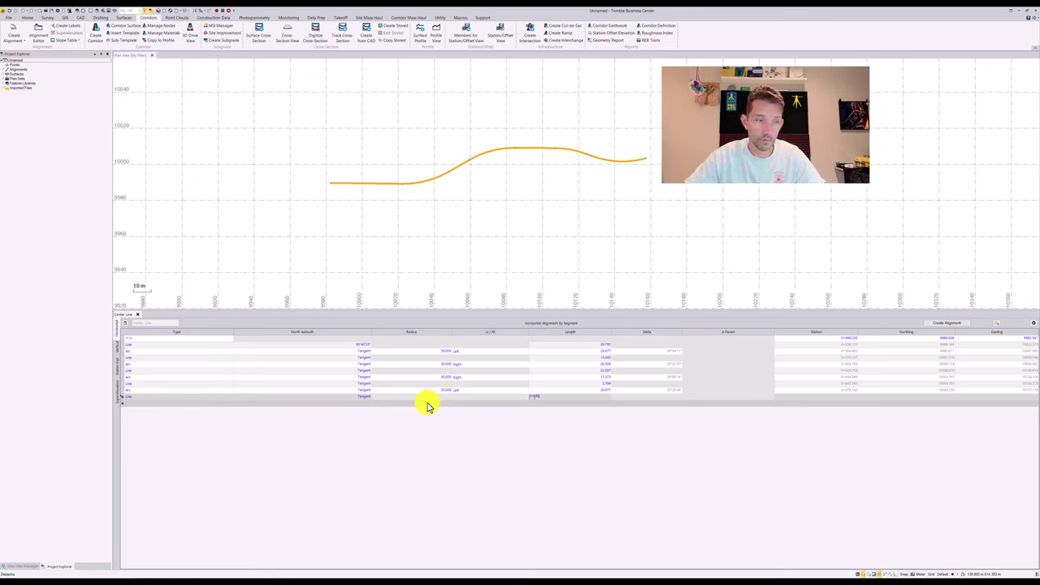
{"action": "key", "text": "Return"}
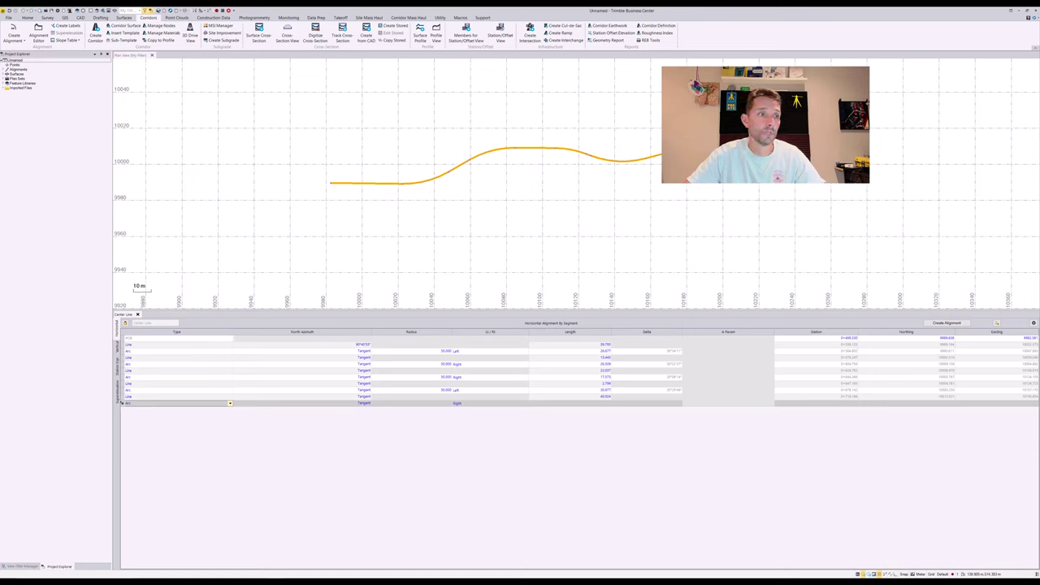
{"action": "left_click", "coordinate": [348, 397]}
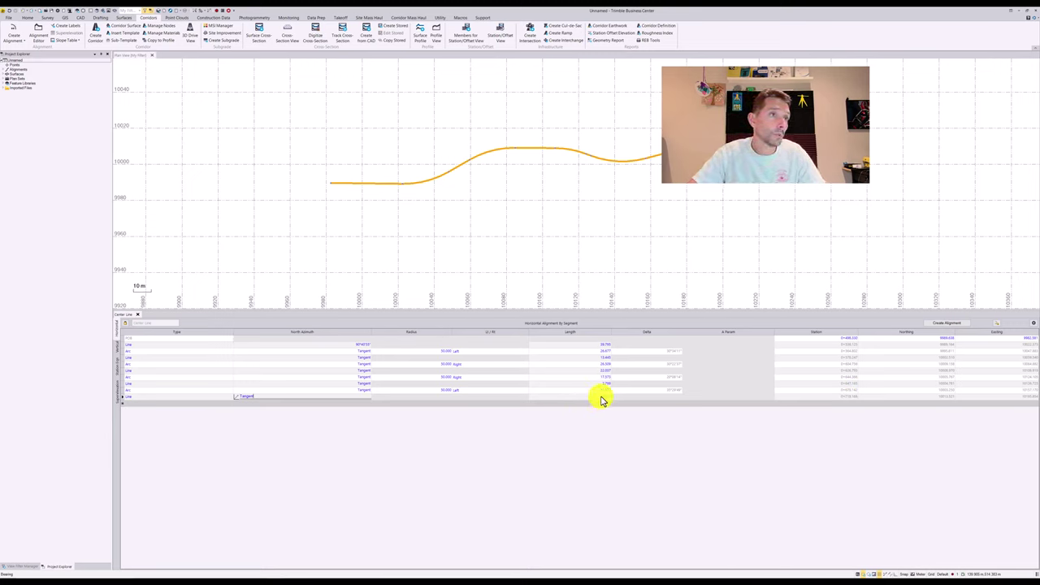
{"action": "left_click", "coordinate": [553, 390]}
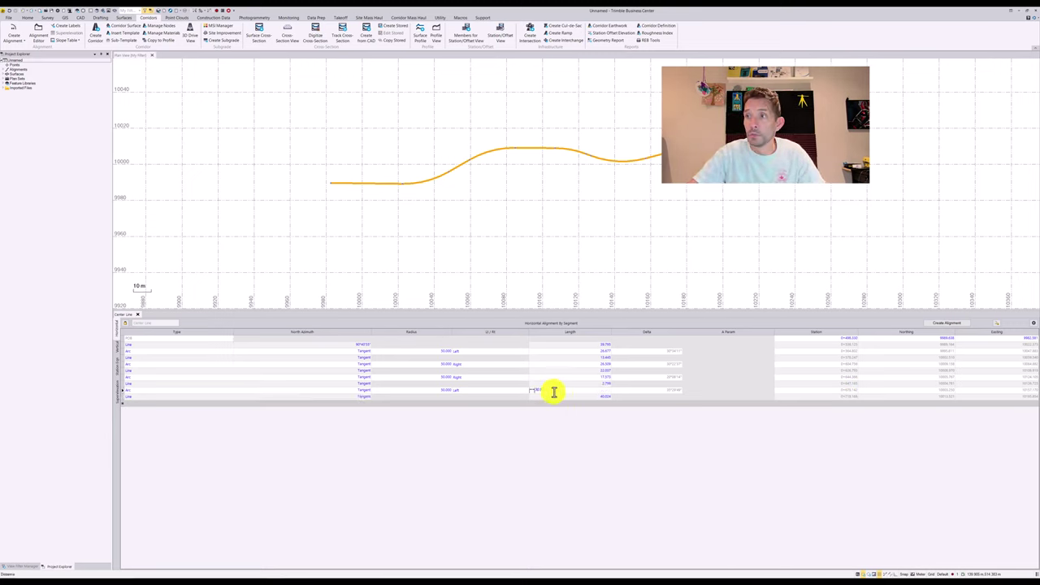